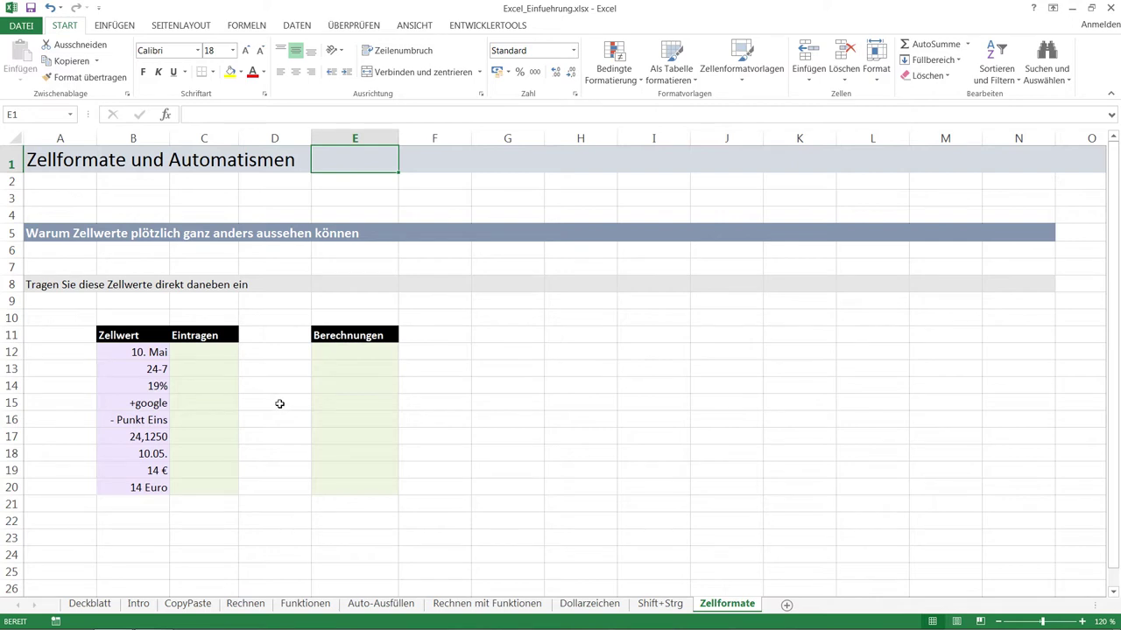
- Enter the date 10. Mai in cell C12
left_click(211, 352)
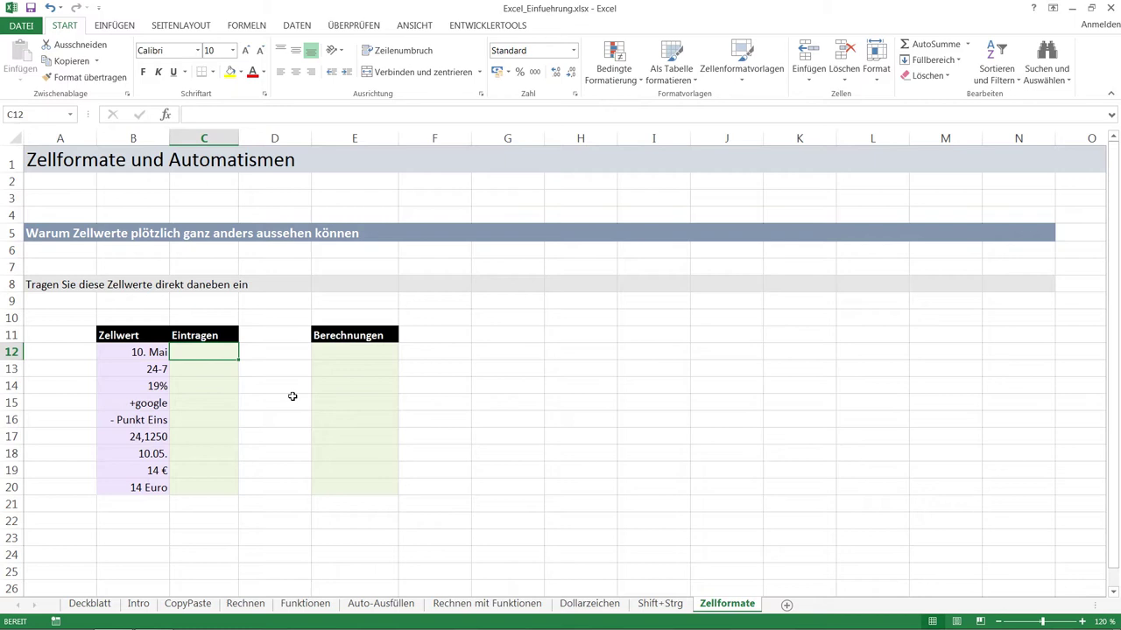
type("10.")
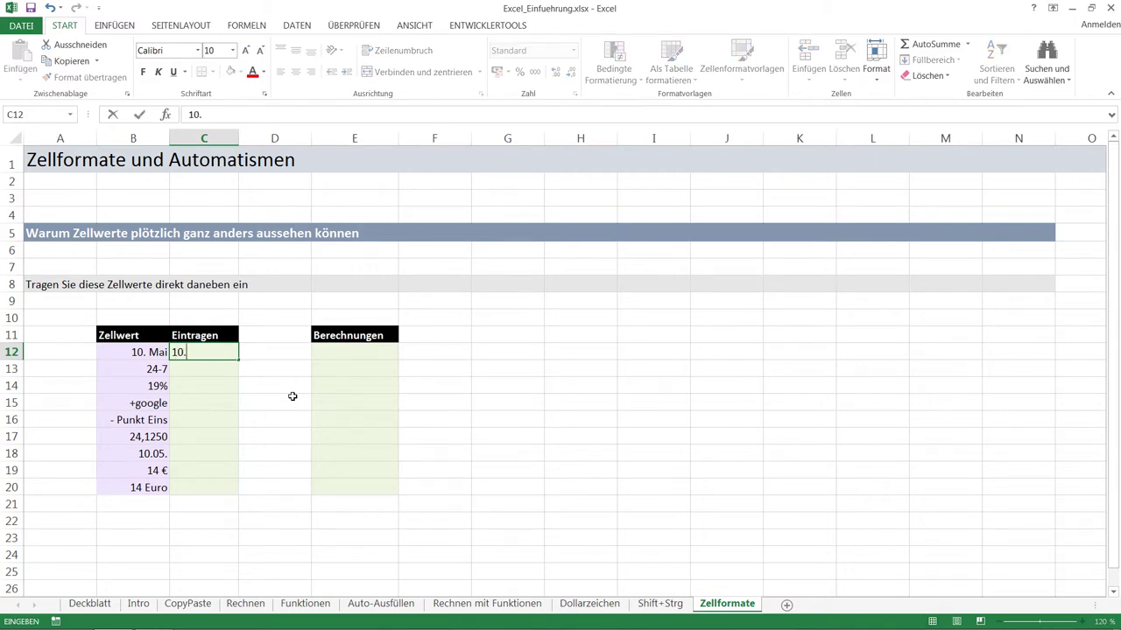
type(" Mai")
key("Return")
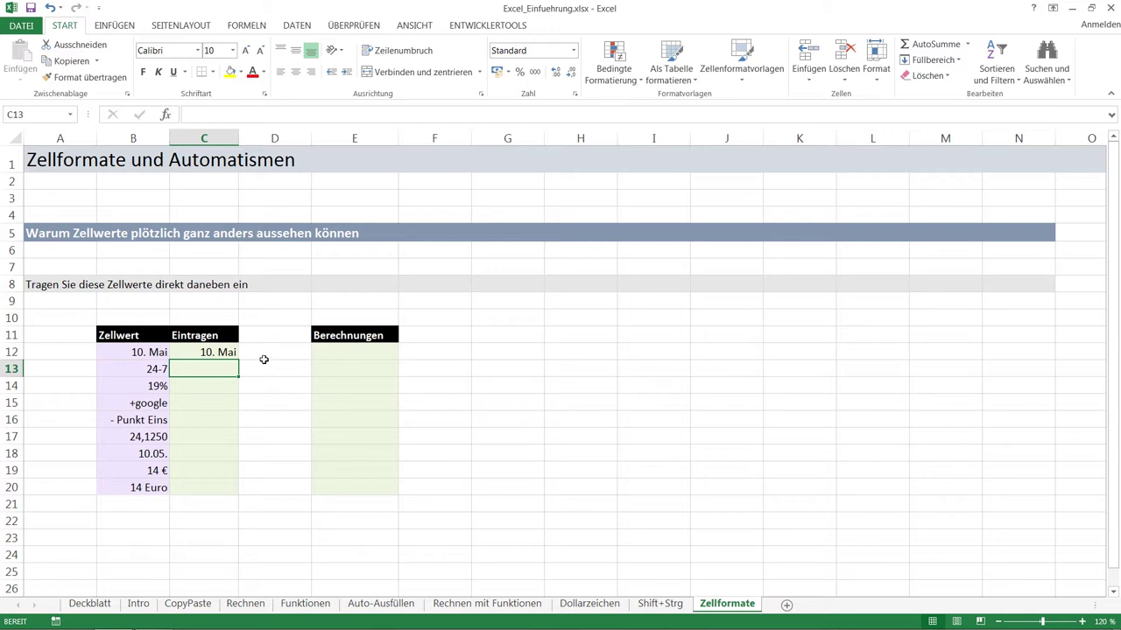
- Enter 24-7 in C13 so it converts to the date 24. Jul (24.07.2015)
left_click(212, 352)
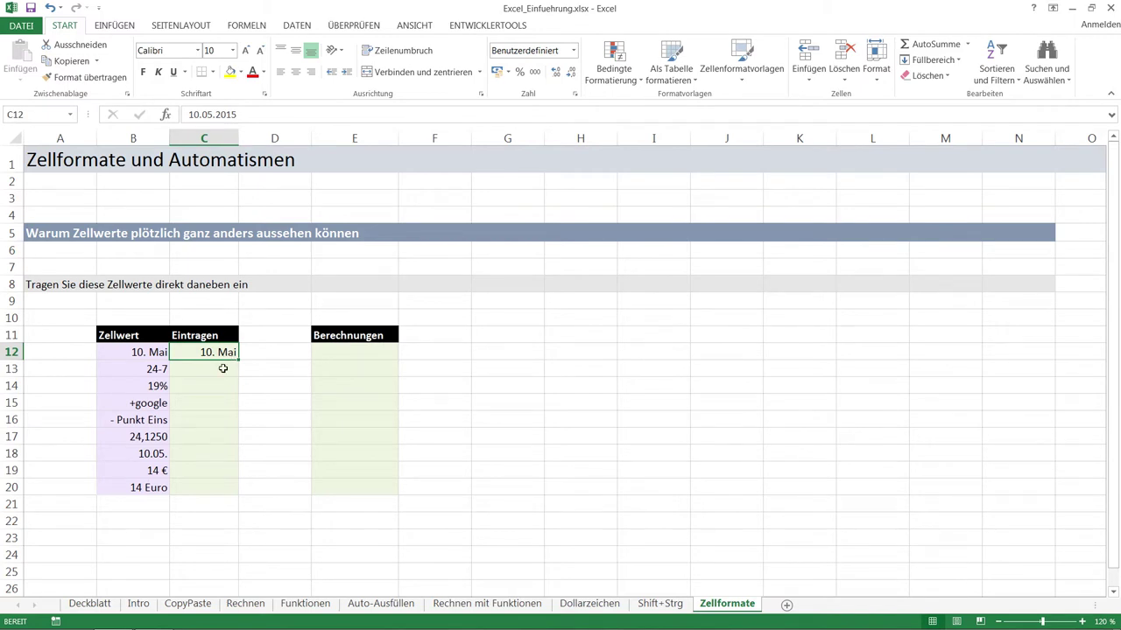
left_click(221, 368)
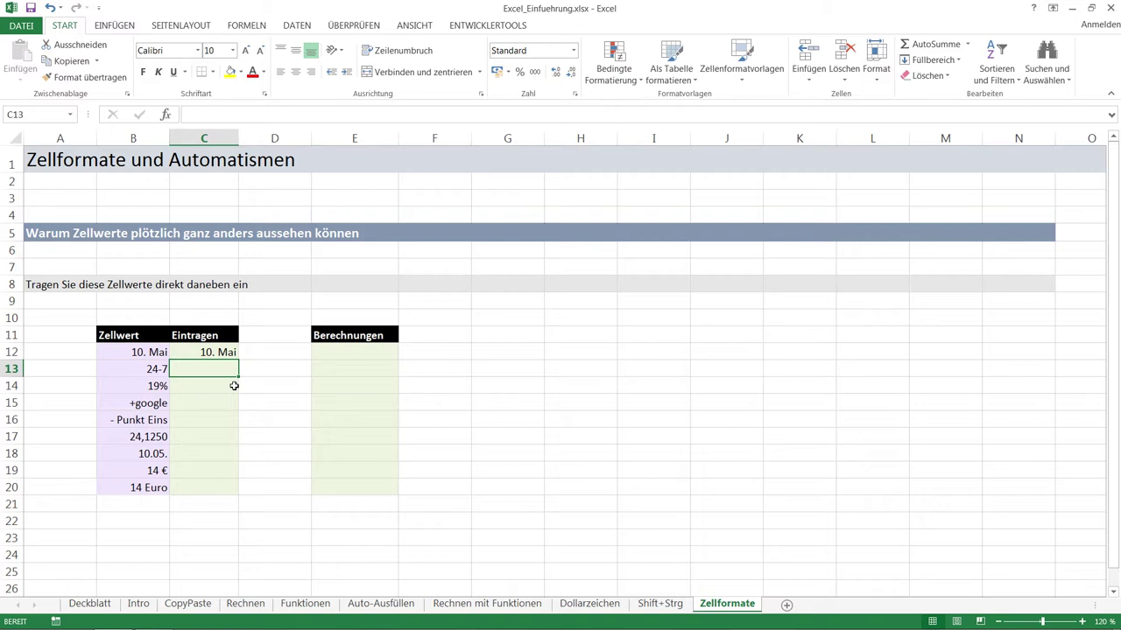
type("24-7")
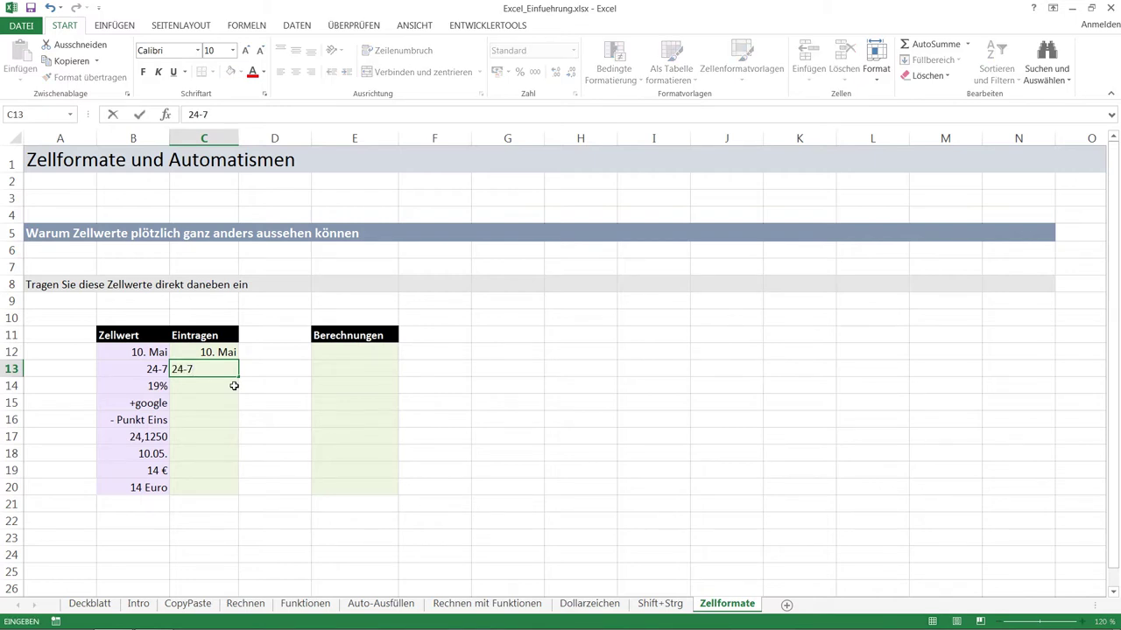
left_click(234, 386)
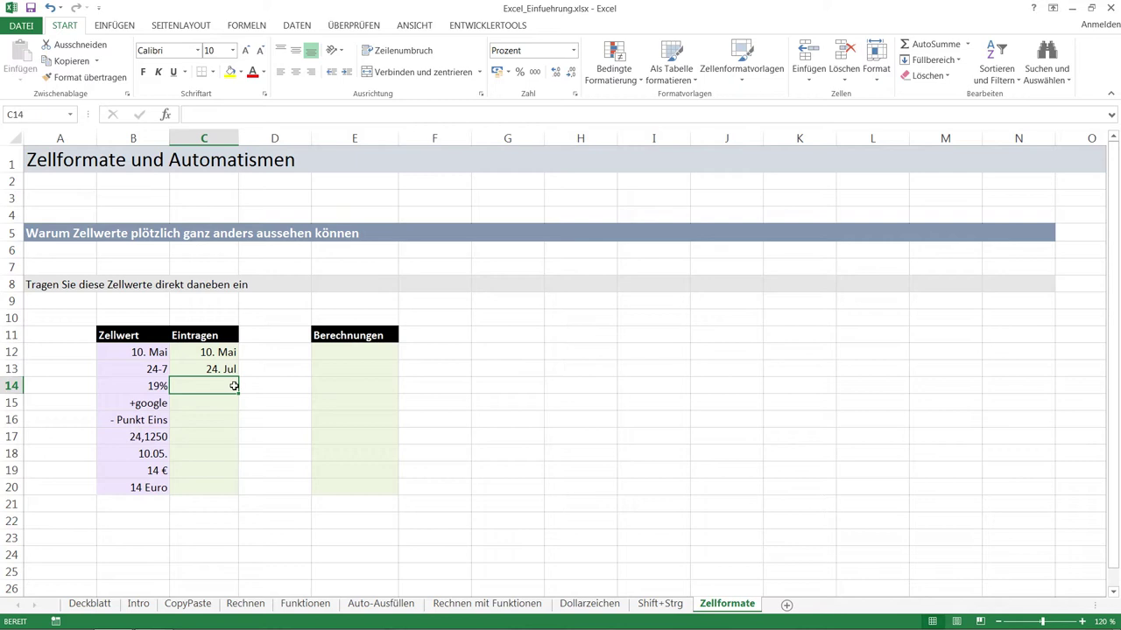
left_click(226, 366)
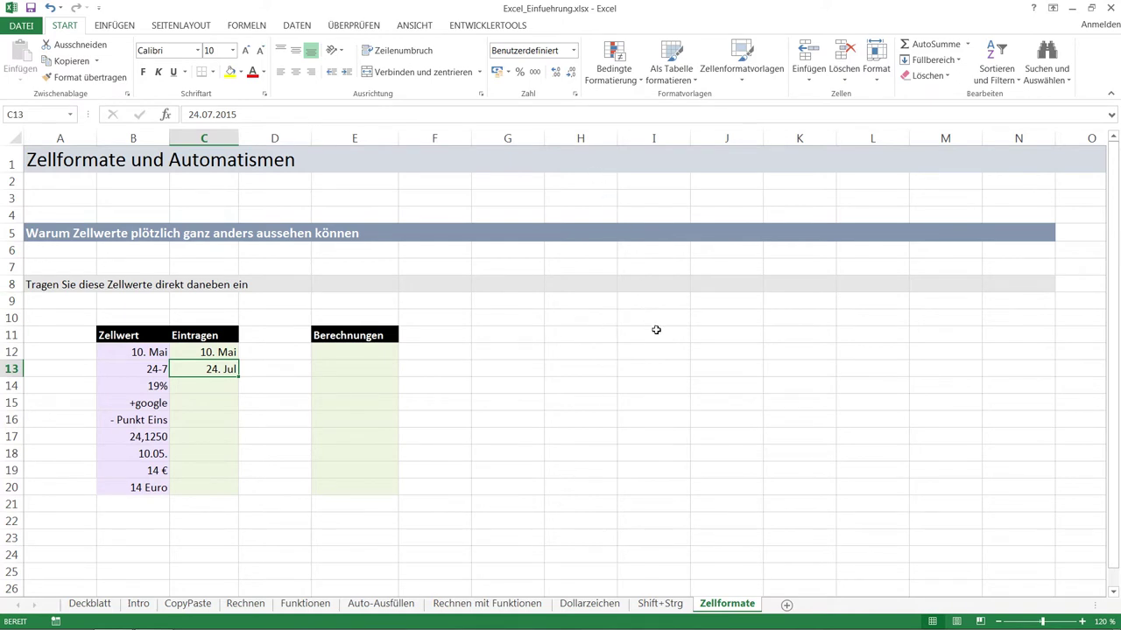
- Test-enter 24-7 in J12, confirming it becomes the date 24.07.2015, then return to C13
left_click(716, 350)
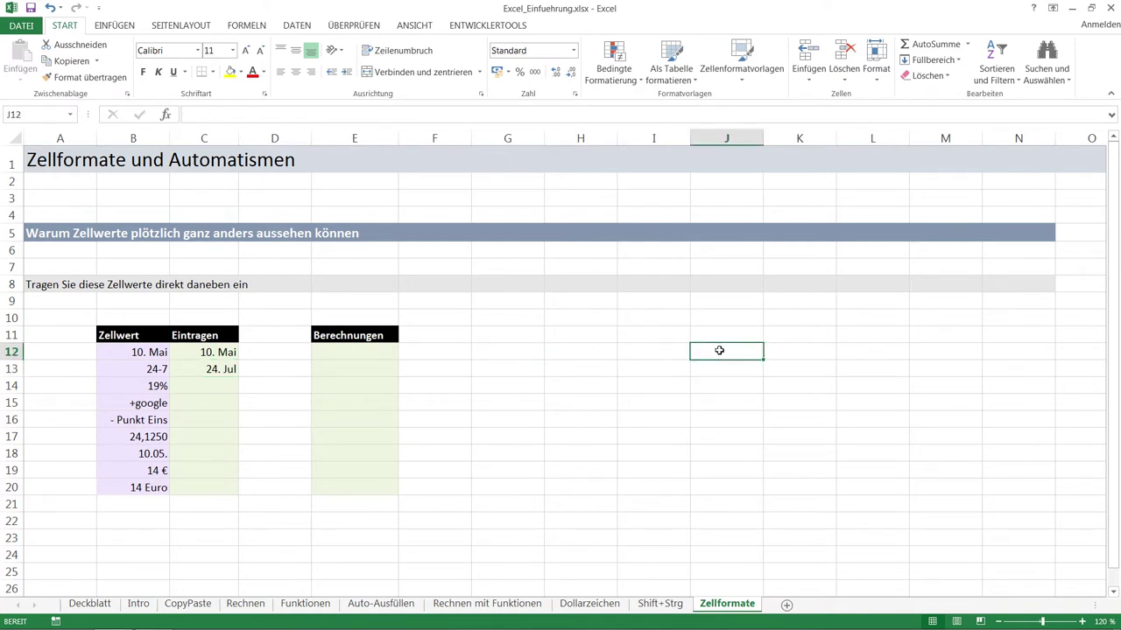
type("24-7")
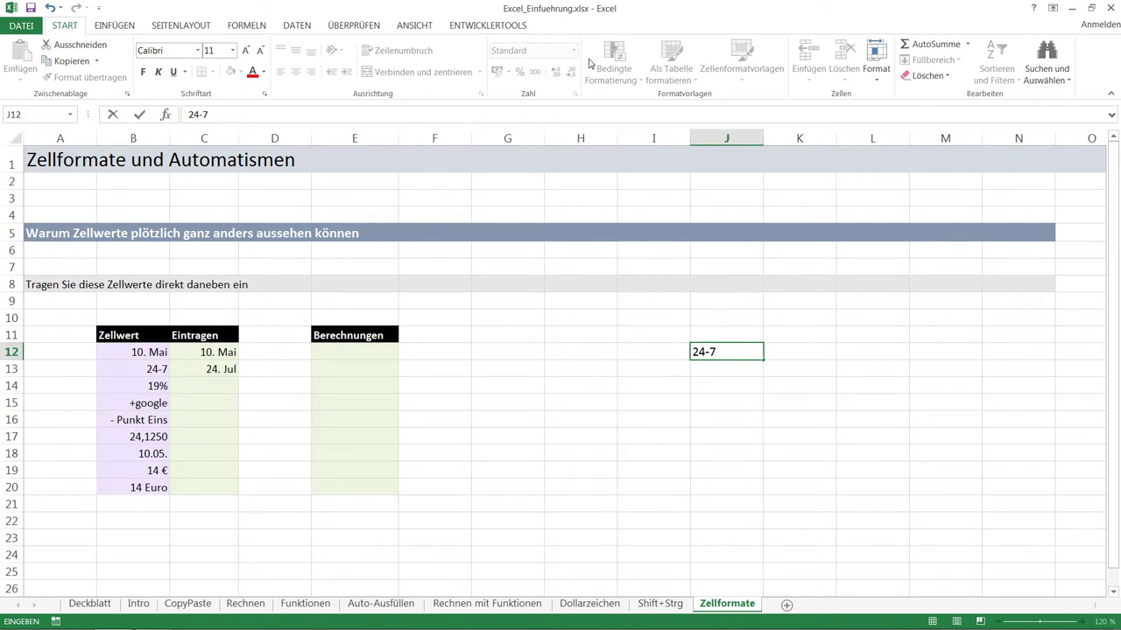
key("Return")
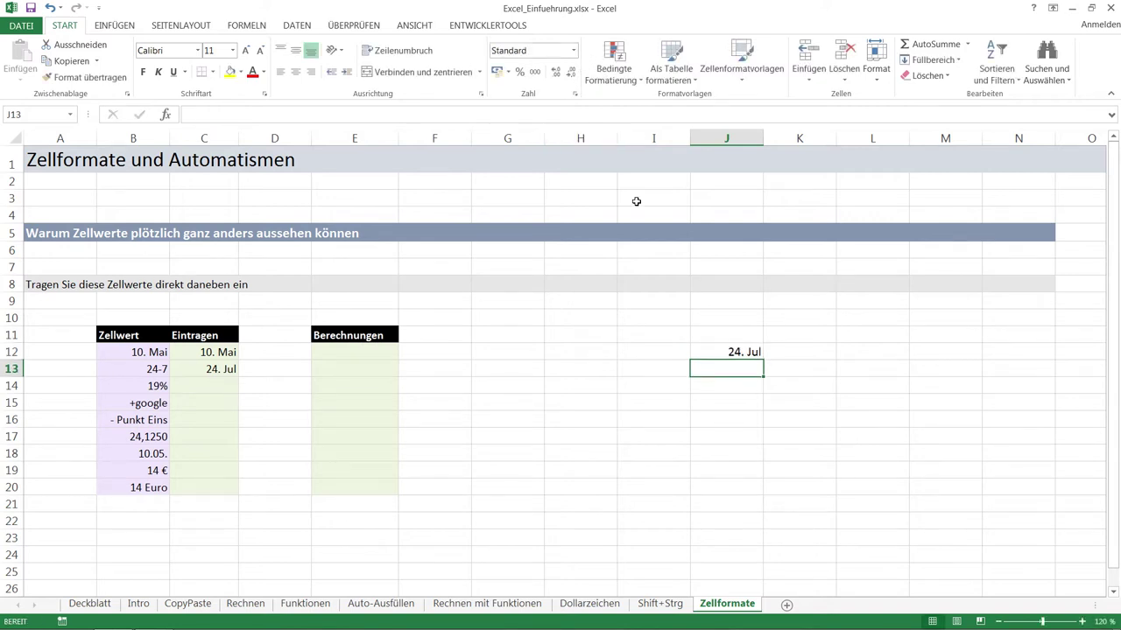
left_click(734, 352)
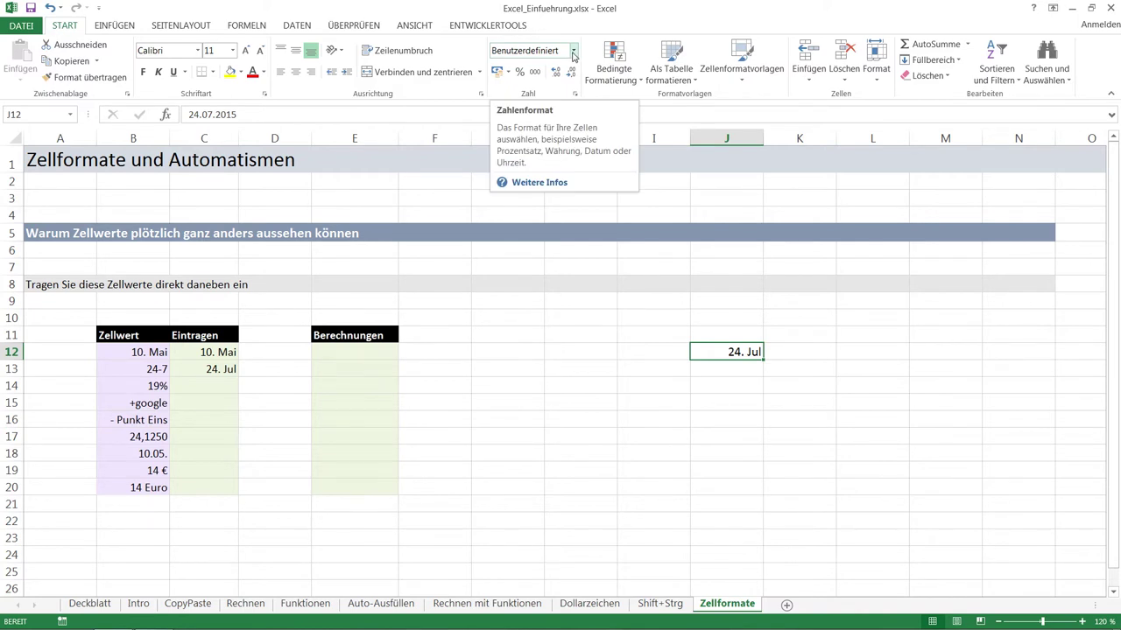
left_click(216, 369)
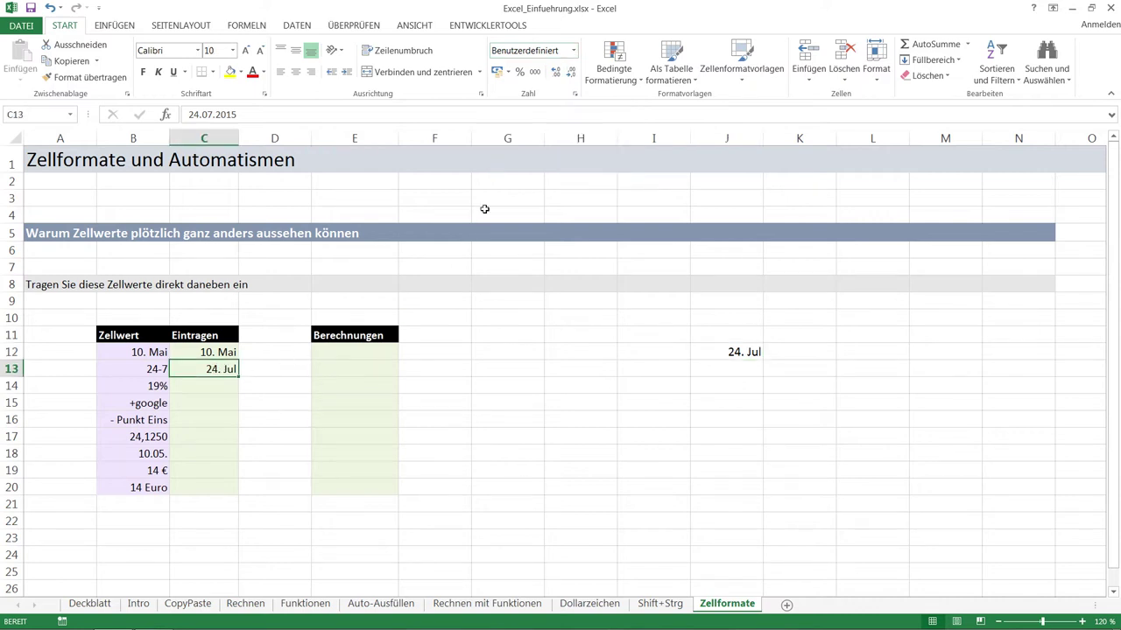
- Format C13 as Datum, kurz, then as Datum, lang
left_click(574, 53)
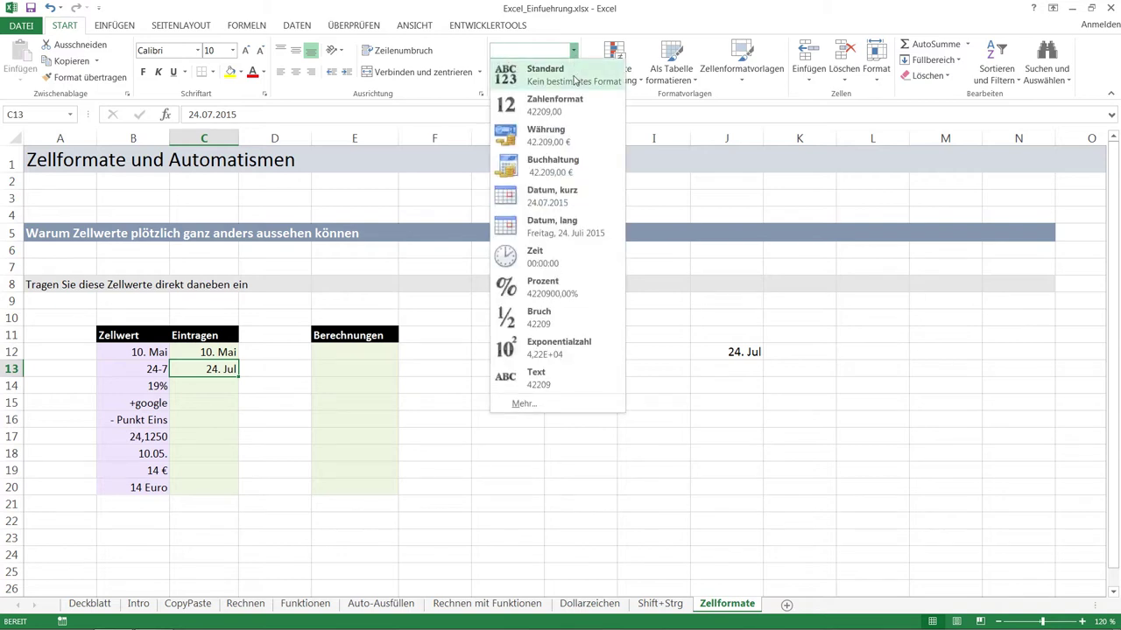
left_click(539, 203)
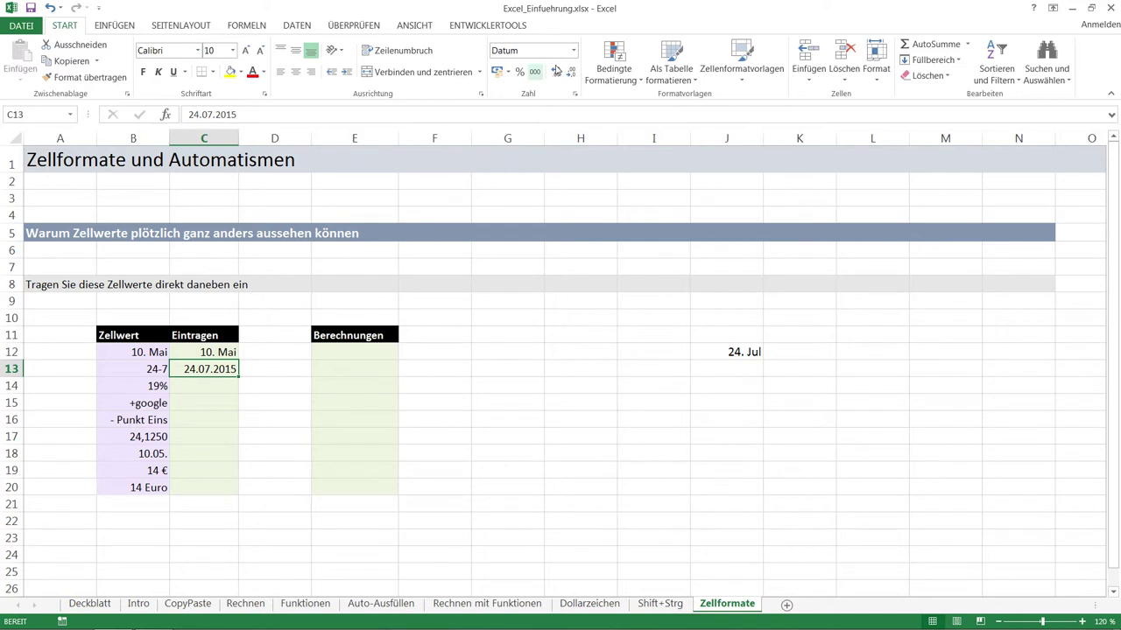
left_click(574, 51)
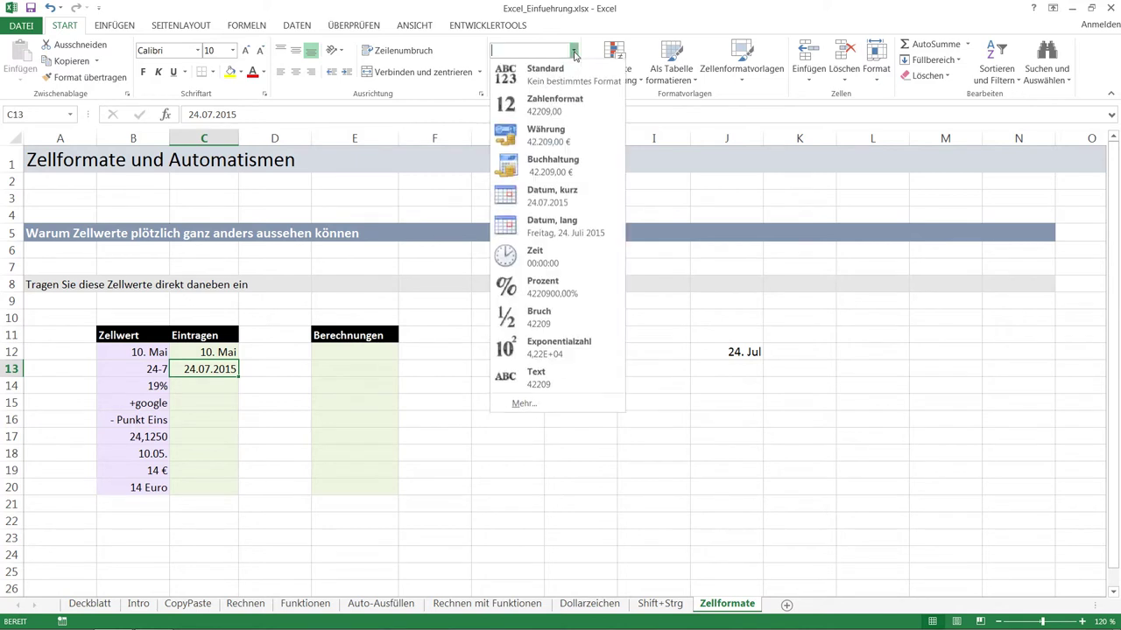
left_click(550, 234)
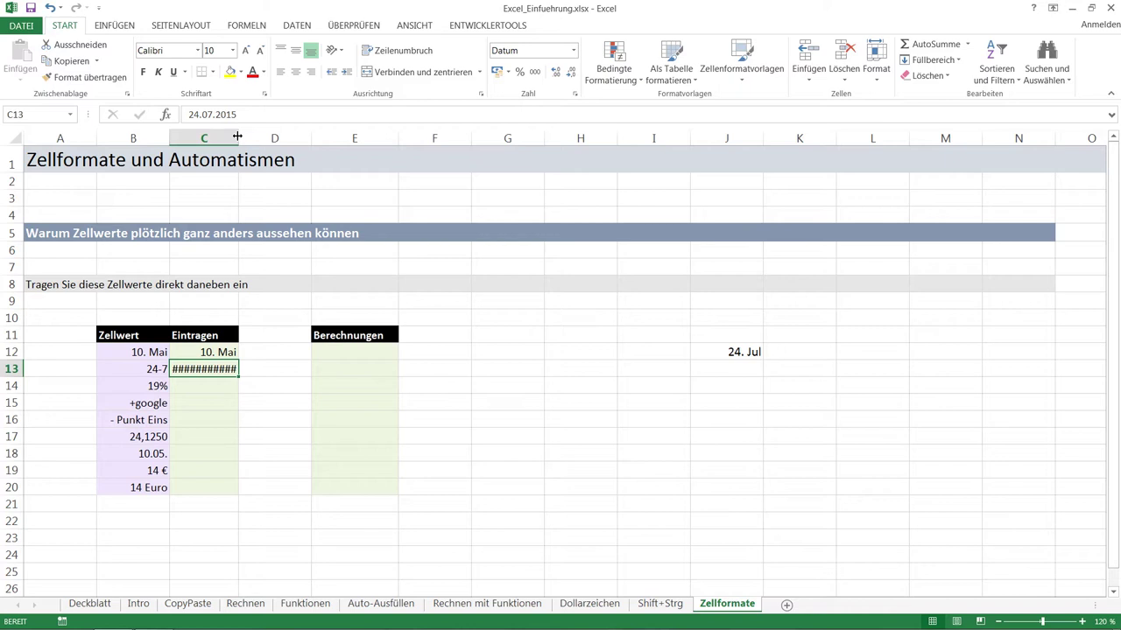
- Widen column C until C13 shows Freitag, 24. Juli 2015
left_click_drag(238, 137, 295, 136)
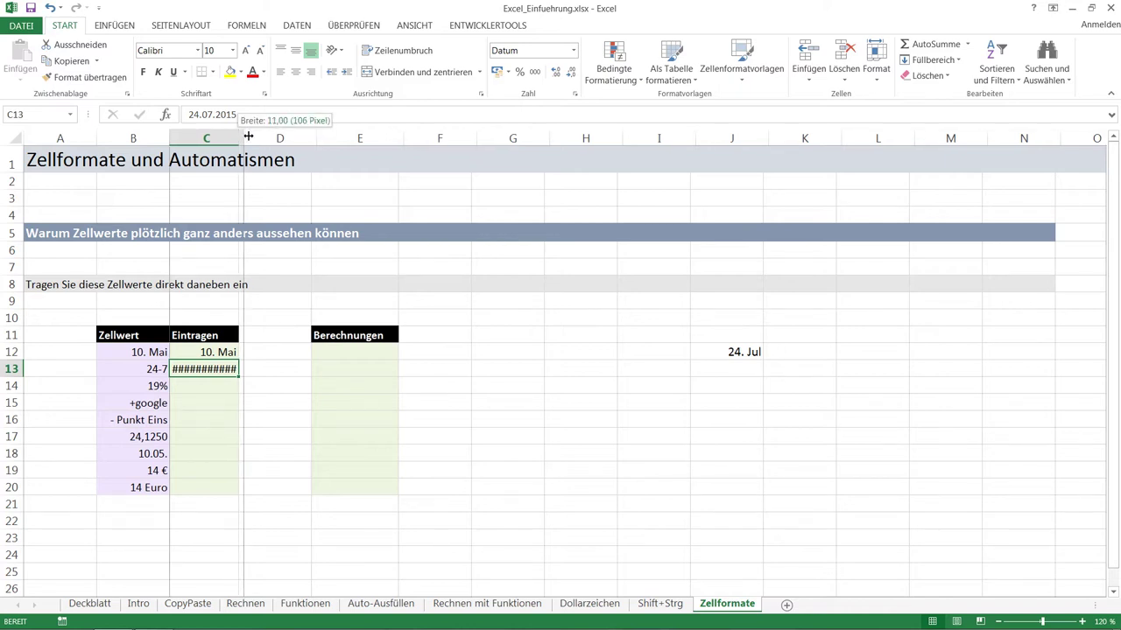
left_click_drag(299, 135, 298, 134)
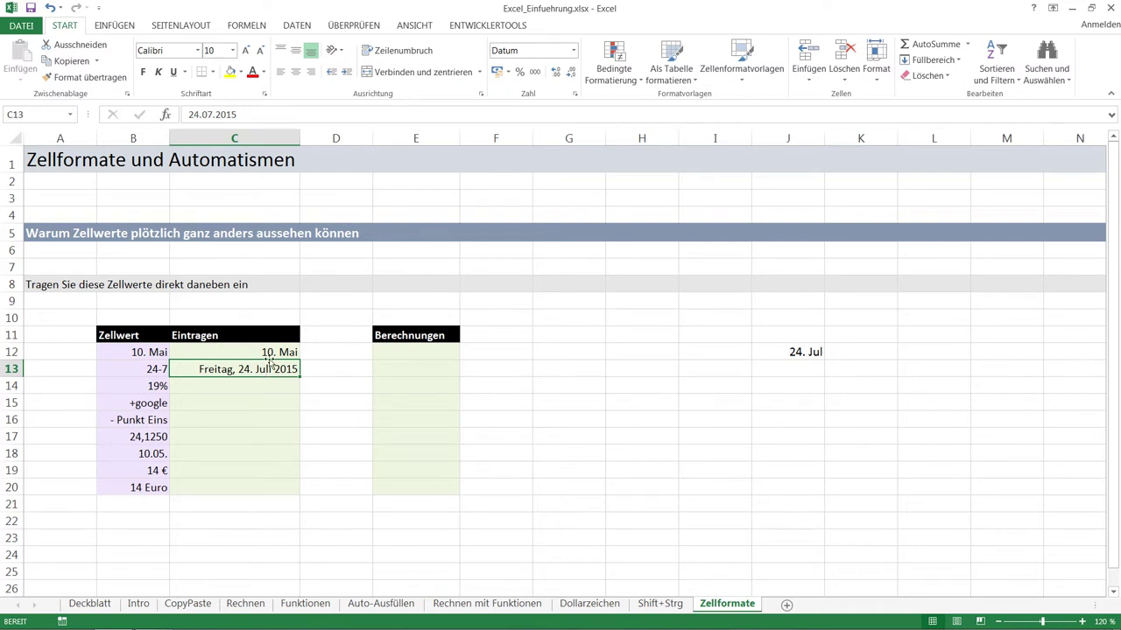
- Set C13 to Standard to reveal serial number 42209, then re-enter 24-7
left_click(573, 51)
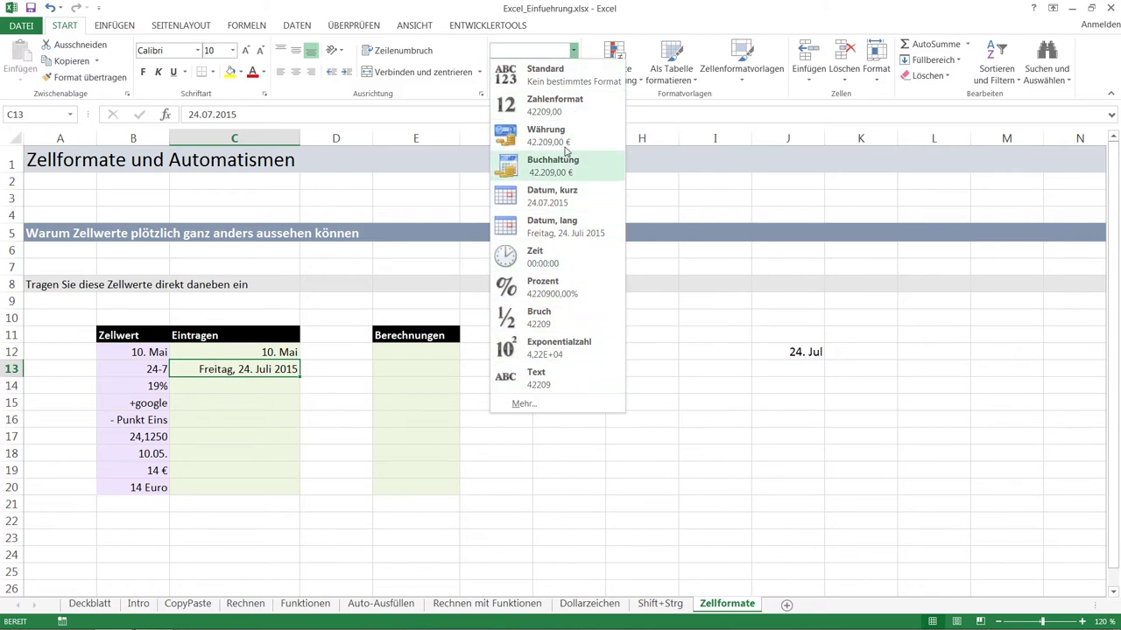
left_click(548, 77)
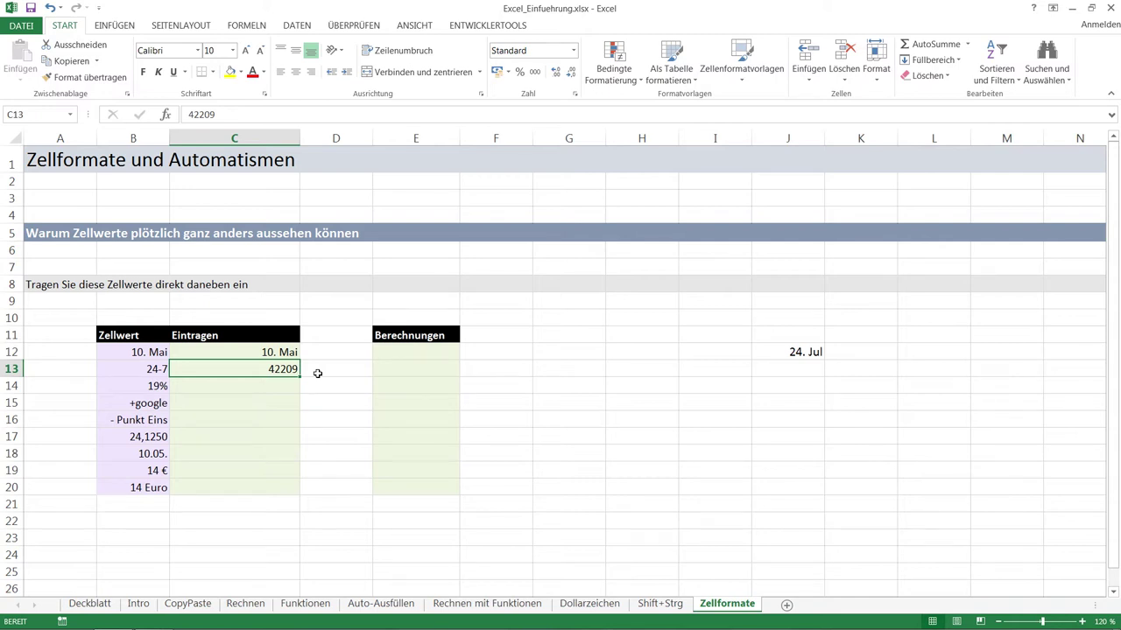
type("2")
type("4-7")
key("Return")
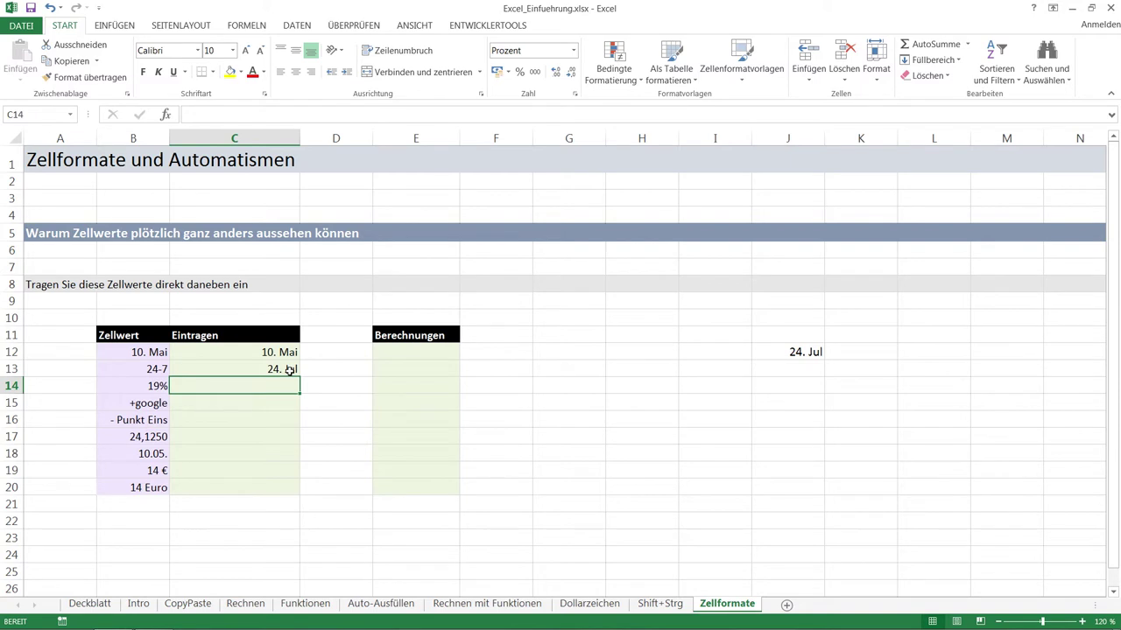
left_click(289, 369)
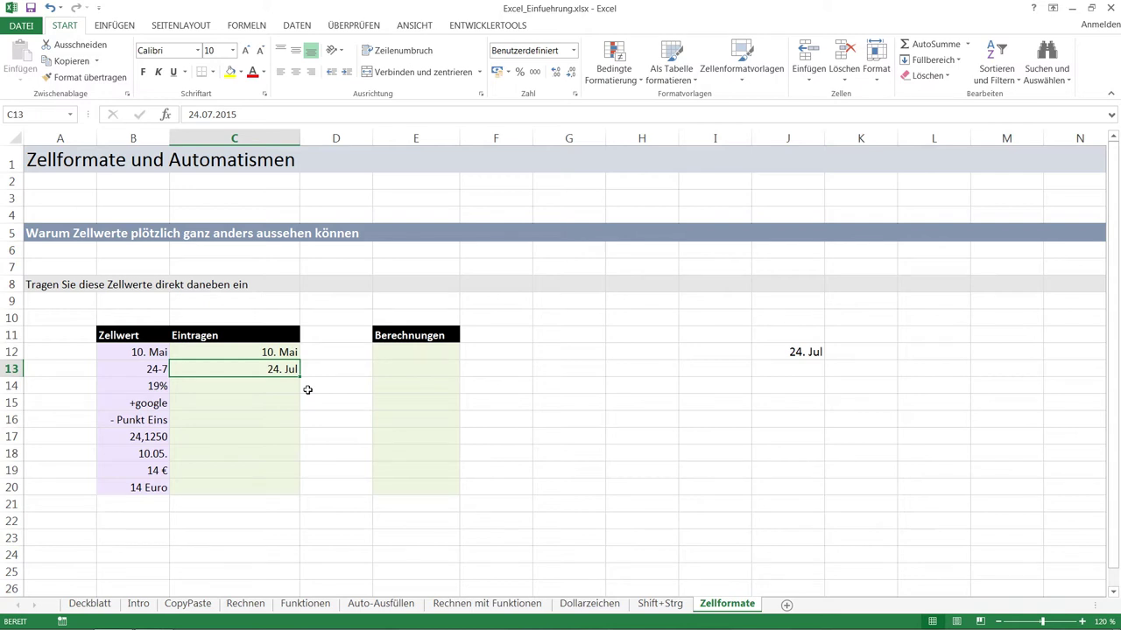
- Enter '24-7 in C13 so it stays left-aligned text
type("'")
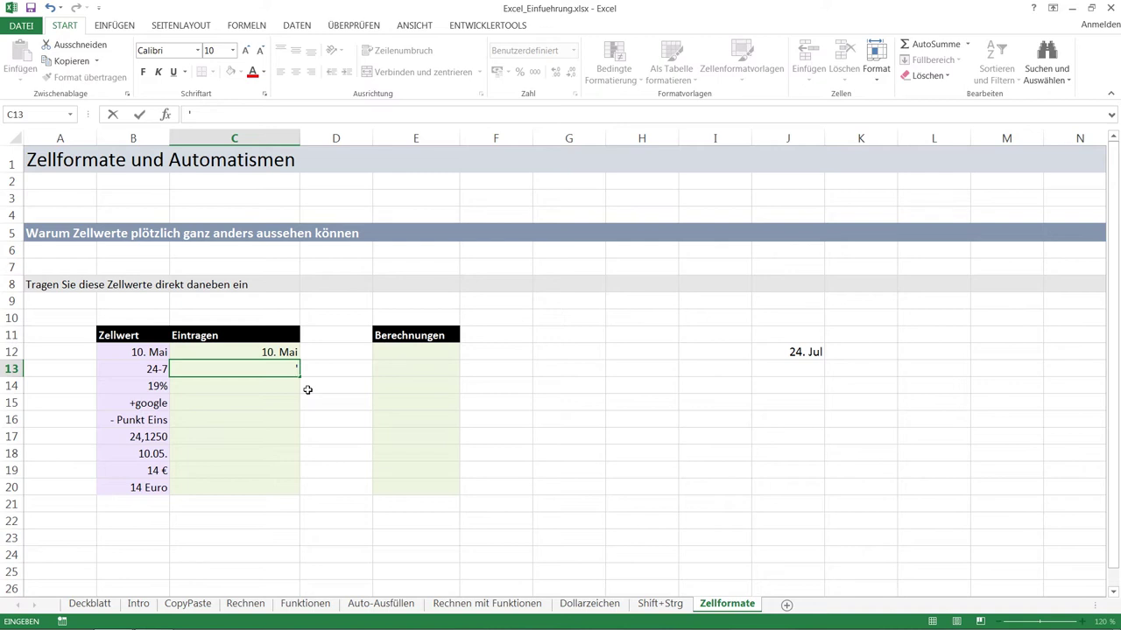
type("24")
type("-7")
key("Return")
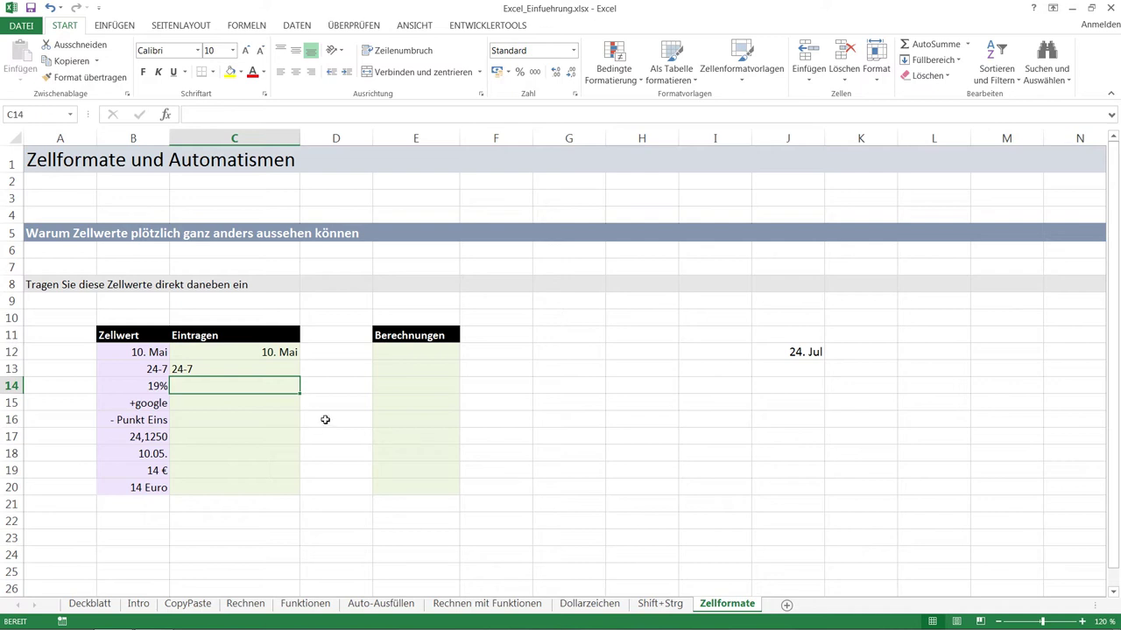
- Enter 19% in C14 and check its Prozent format
type("19")
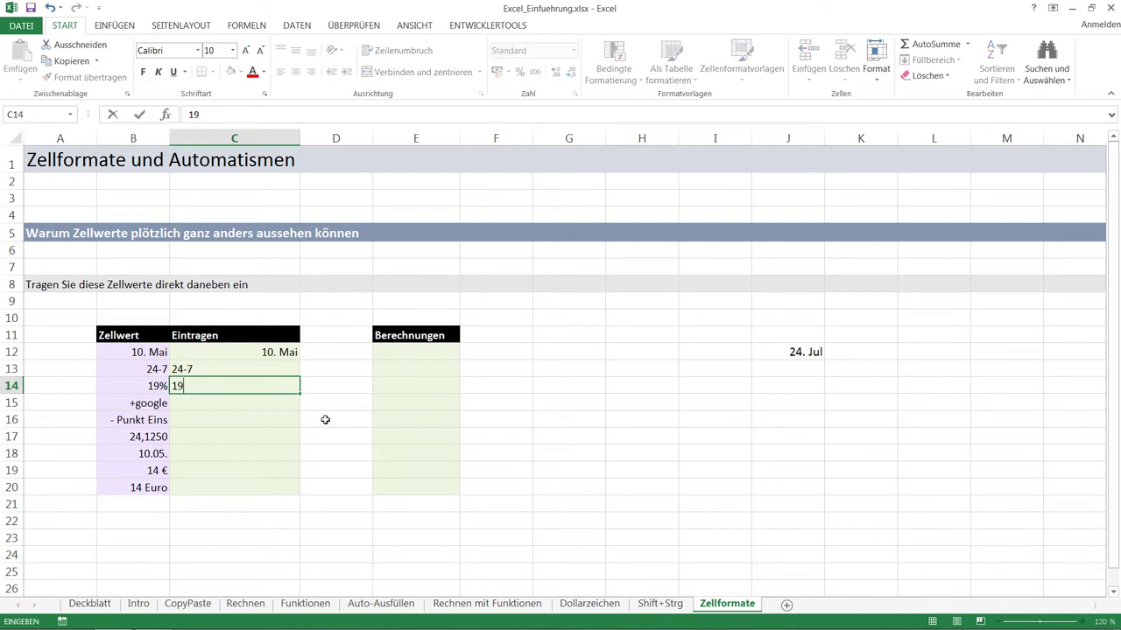
type("%")
key("Return")
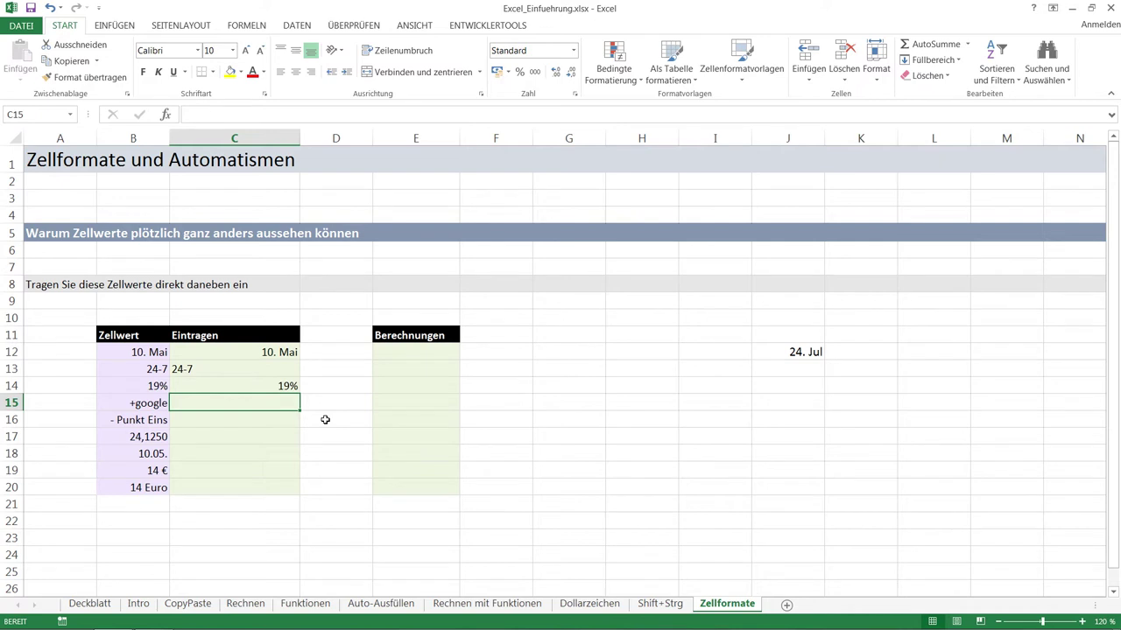
left_click(281, 385)
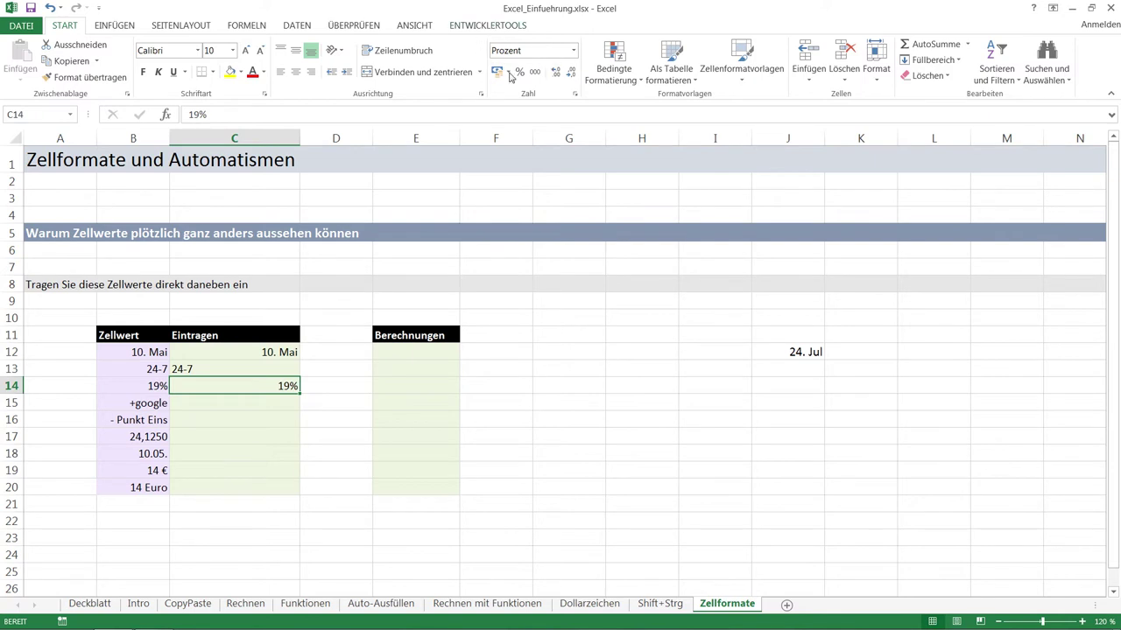
left_click(574, 51)
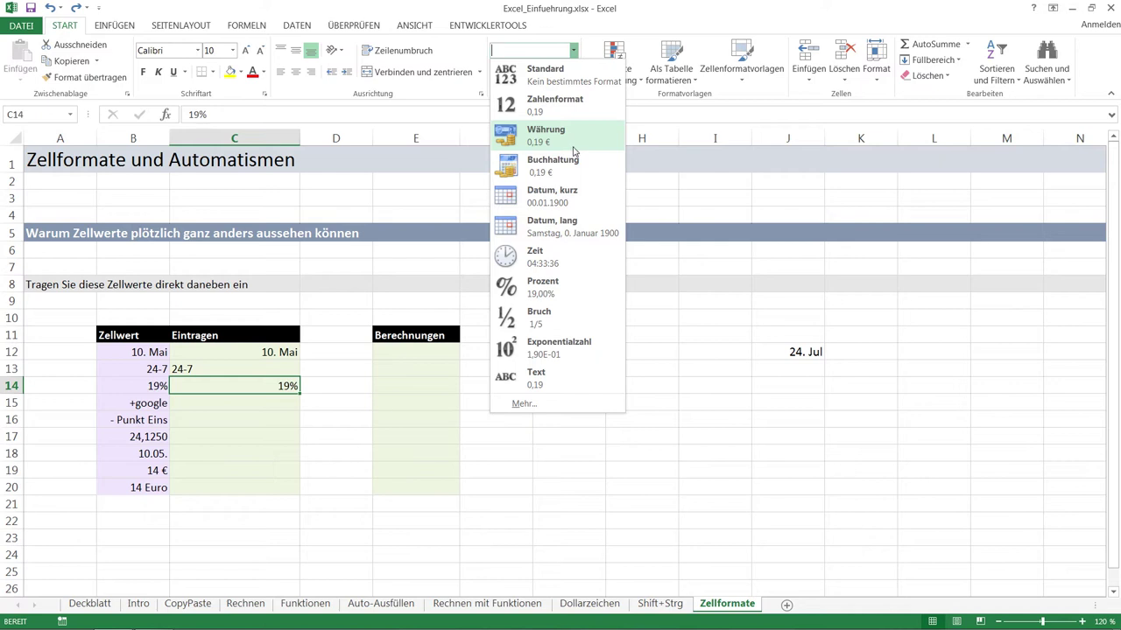
left_click(562, 80)
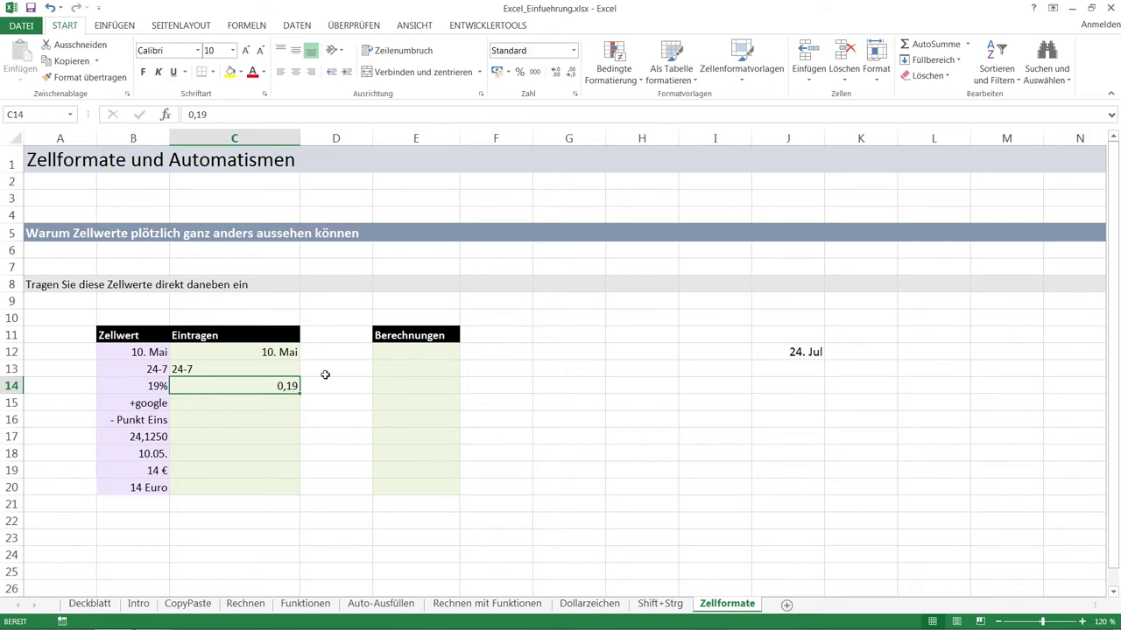
left_click(283, 399)
key("F2")
type("+google")
key("Return")
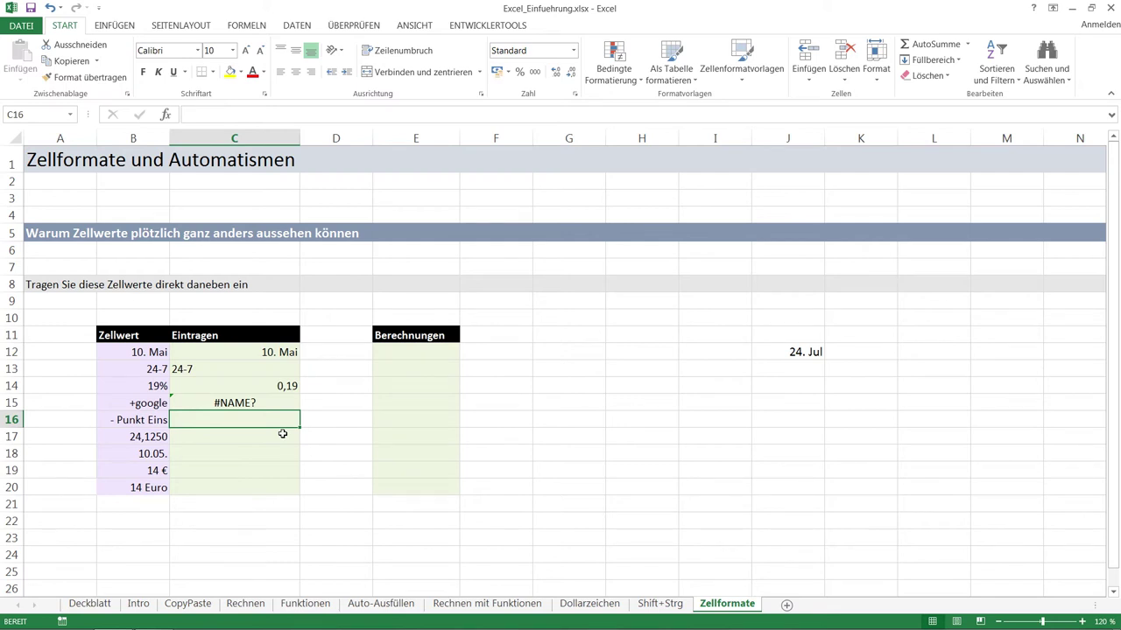
key("Up")
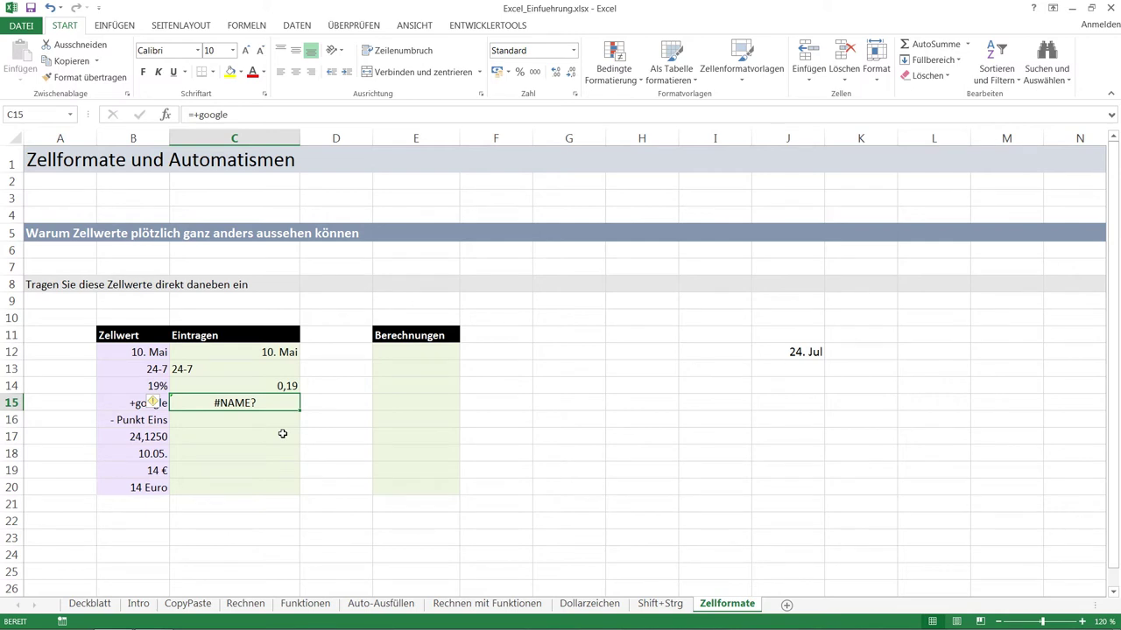
left_click(271, 423)
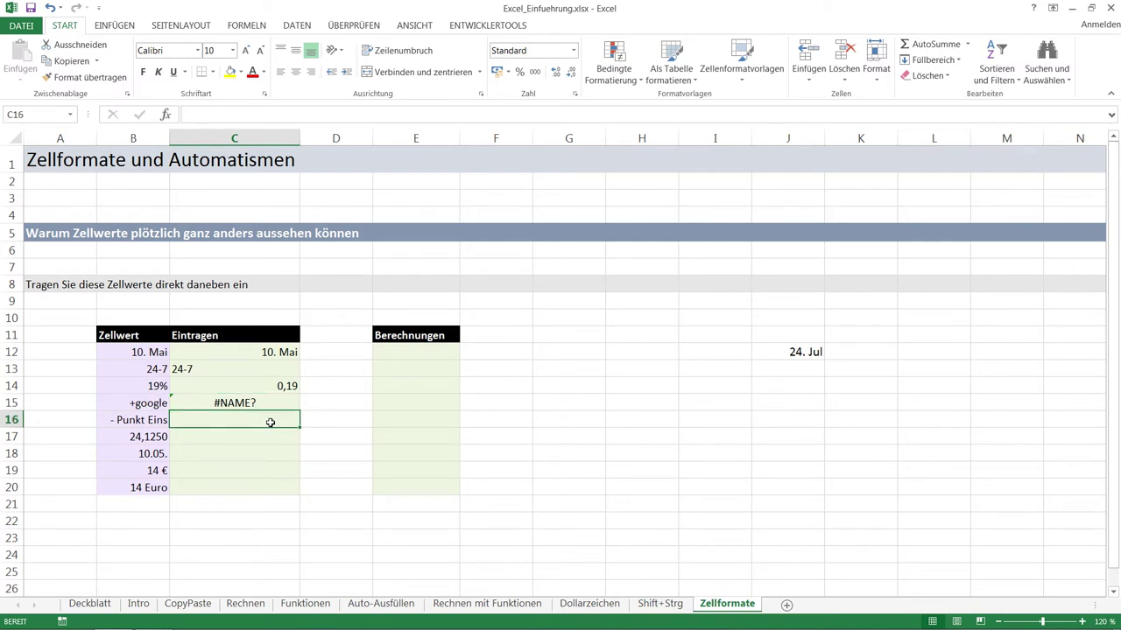
key("Up")
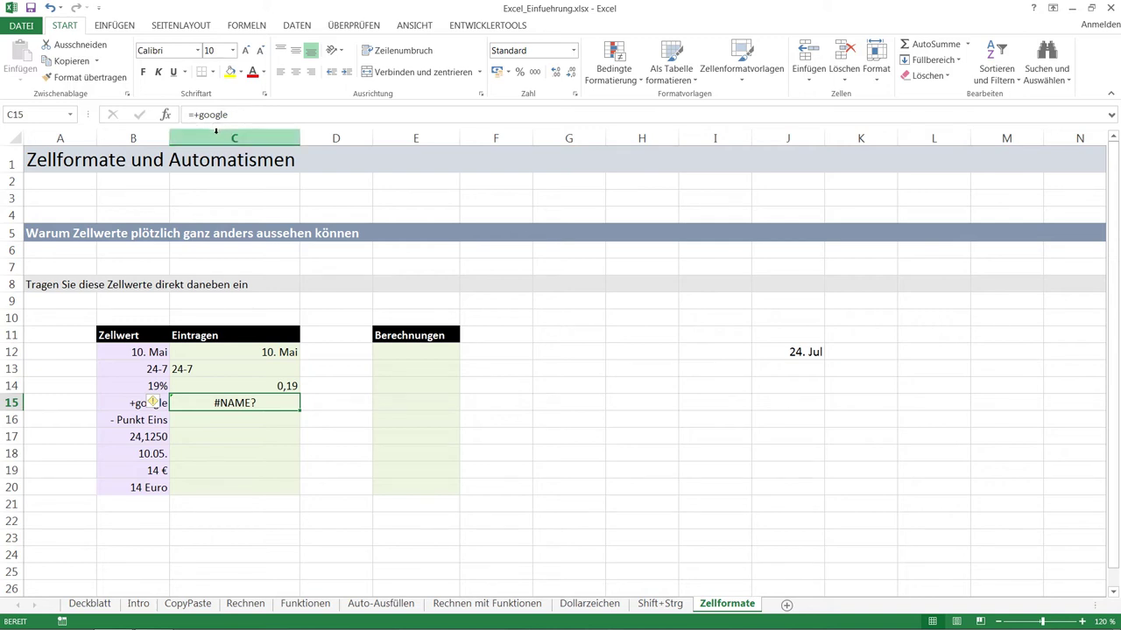
- Enter '+google in C15 and '- Punkt Eins in C16 as text, replacing the #NAME? error
type("'")
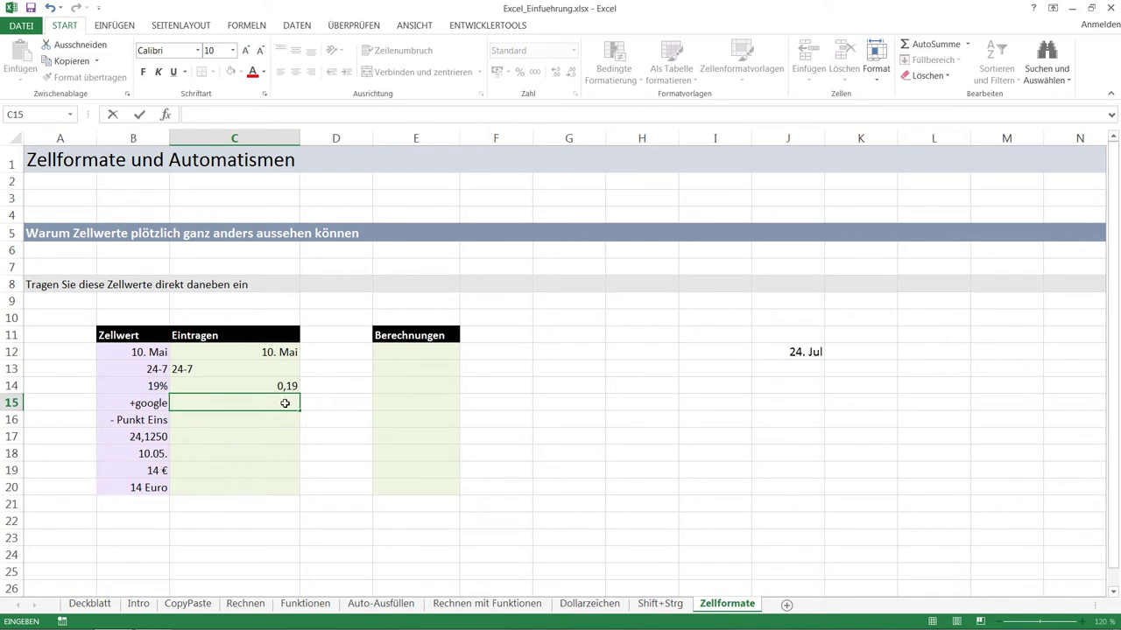
type("+google")
key("Return")
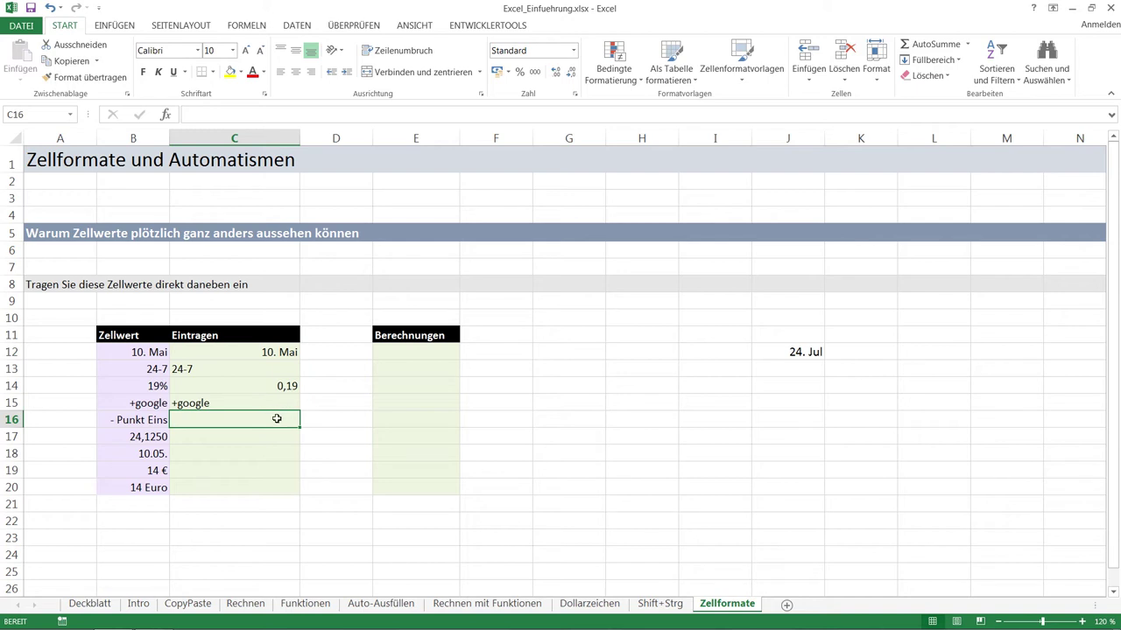
type("- Punkt Eins")
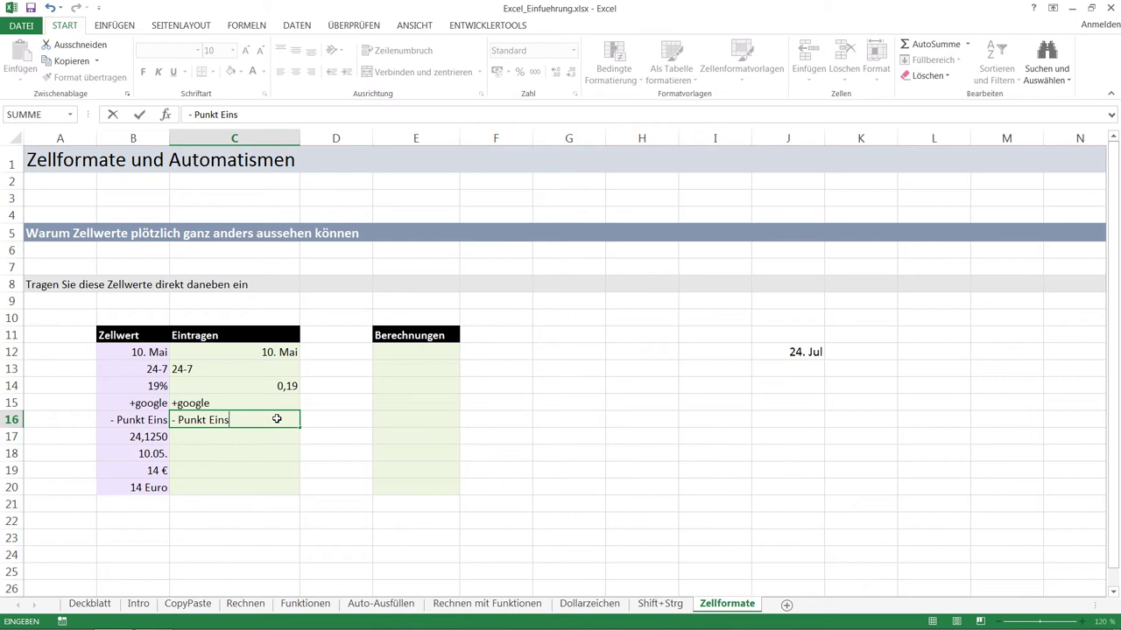
key("Return")
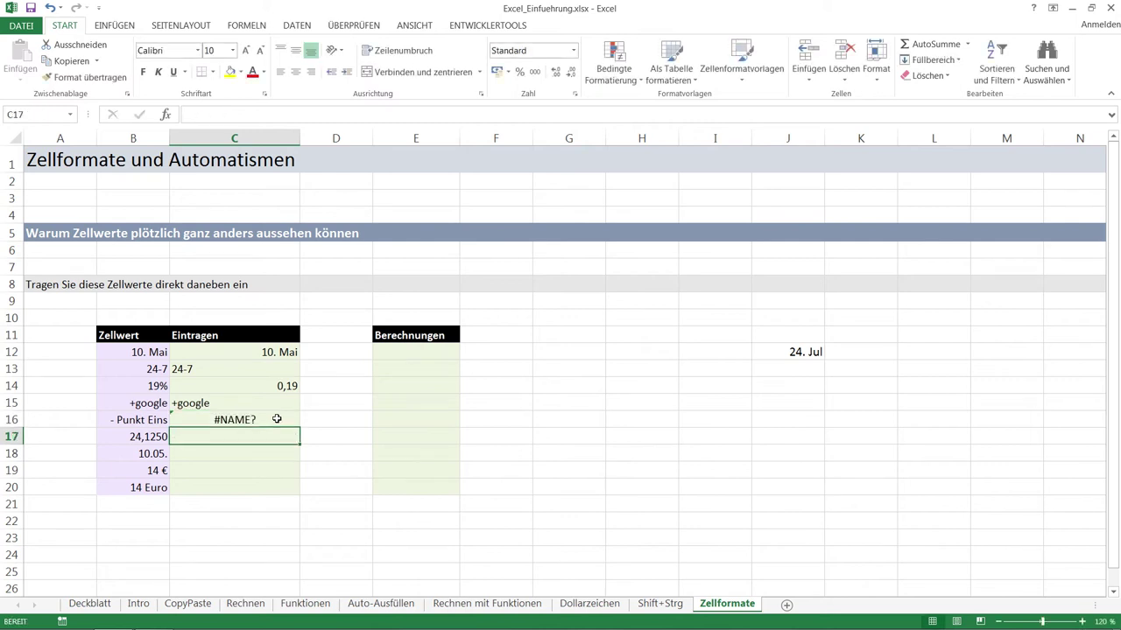
left_click(277, 419)
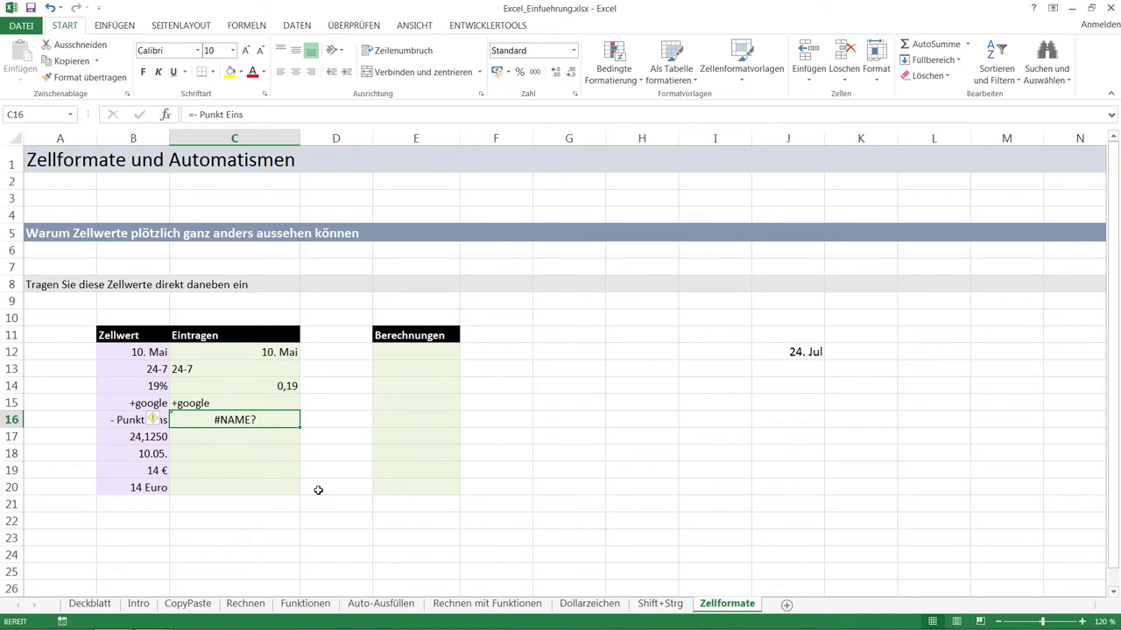
type("'- Punkt Eins")
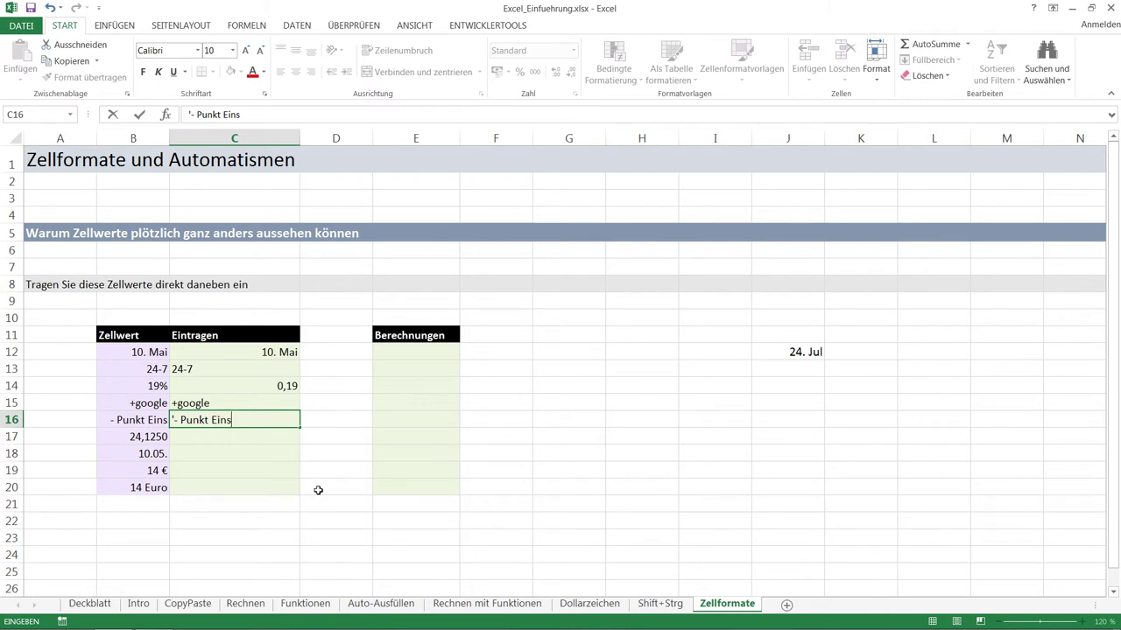
key("Return")
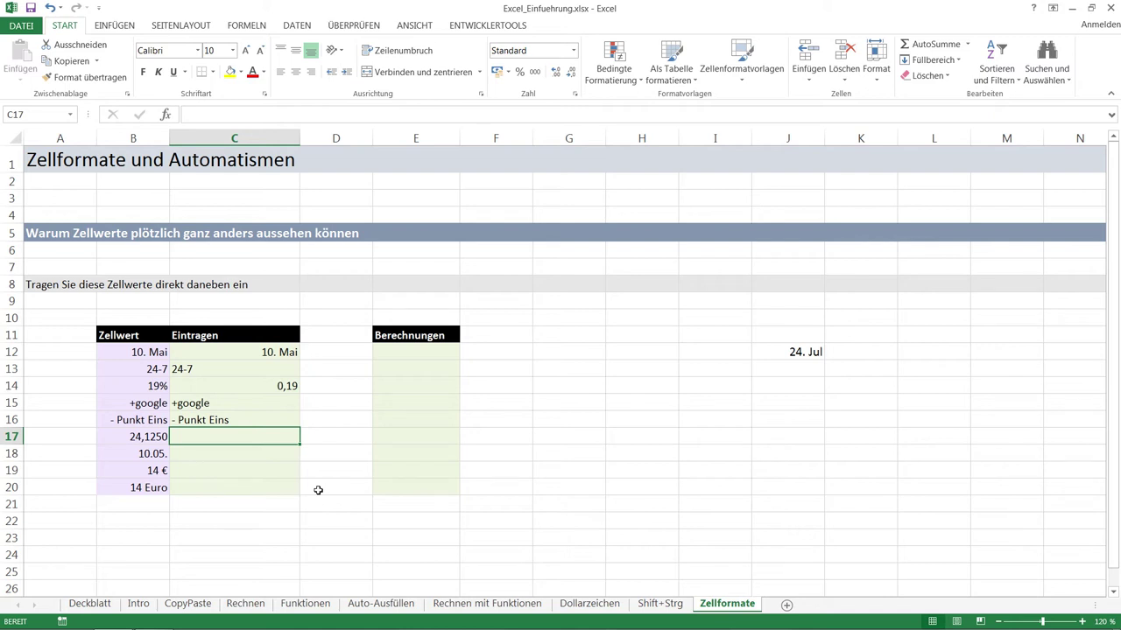
- Enter 24,1250 in C17, then re-enter 24,12500000; both display as 24,125
type("24,1250")
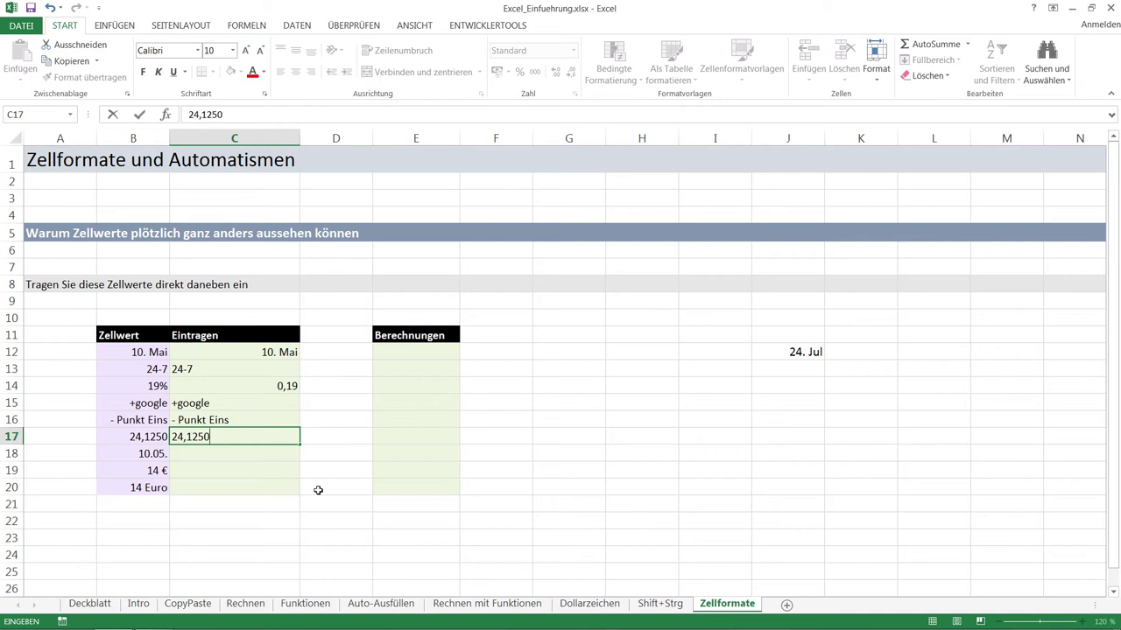
key("Return")
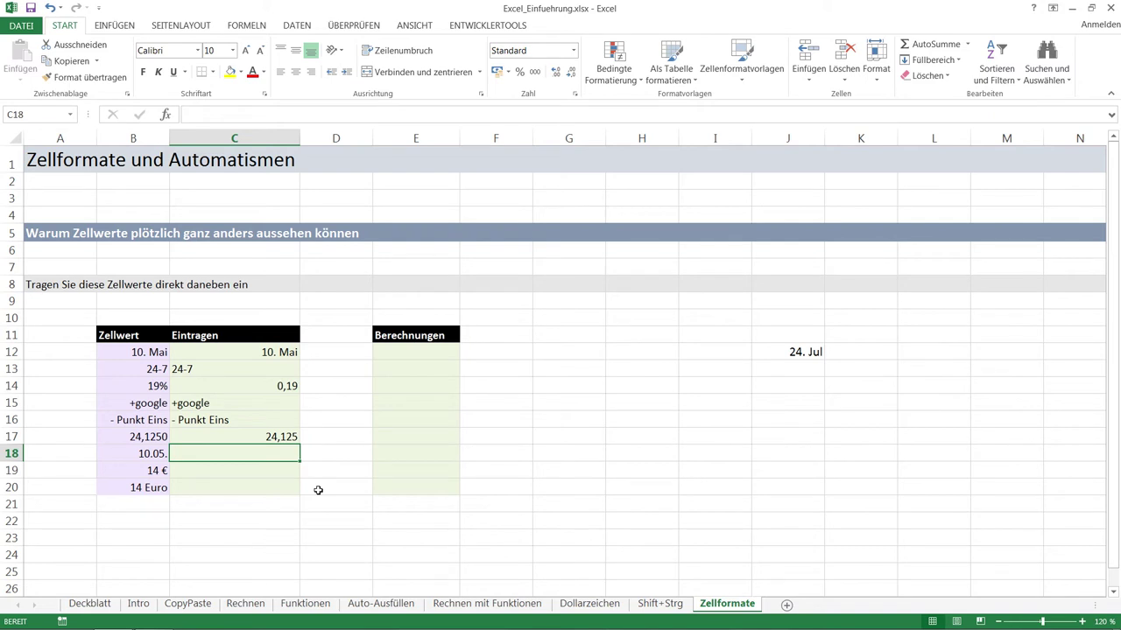
key("Up")
type("2")
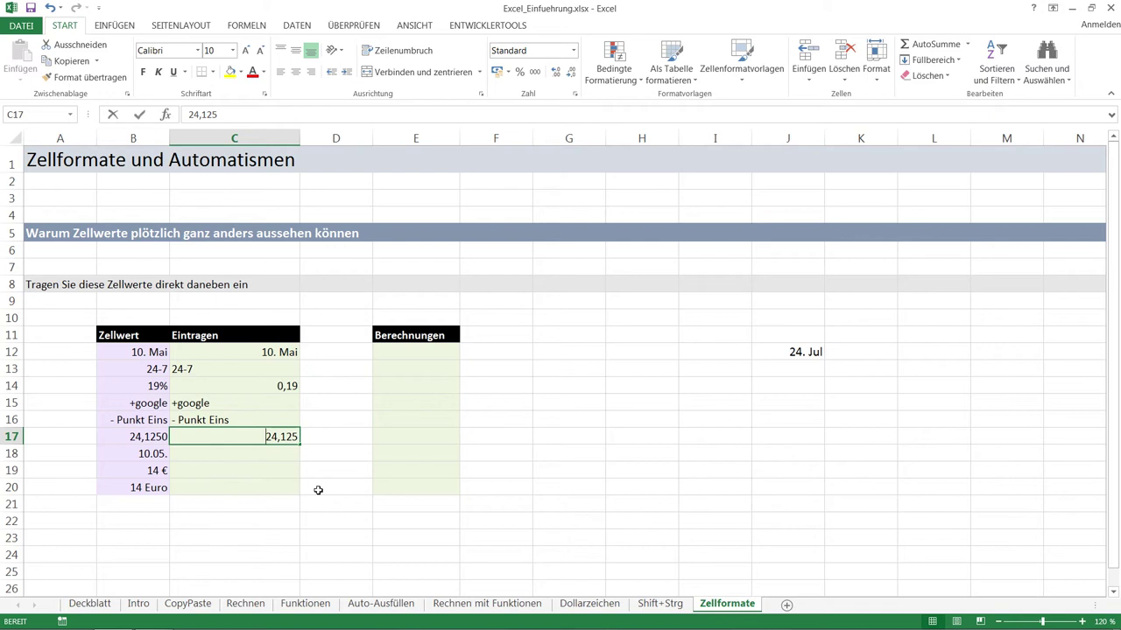
type("4,12500000")
key("Return")
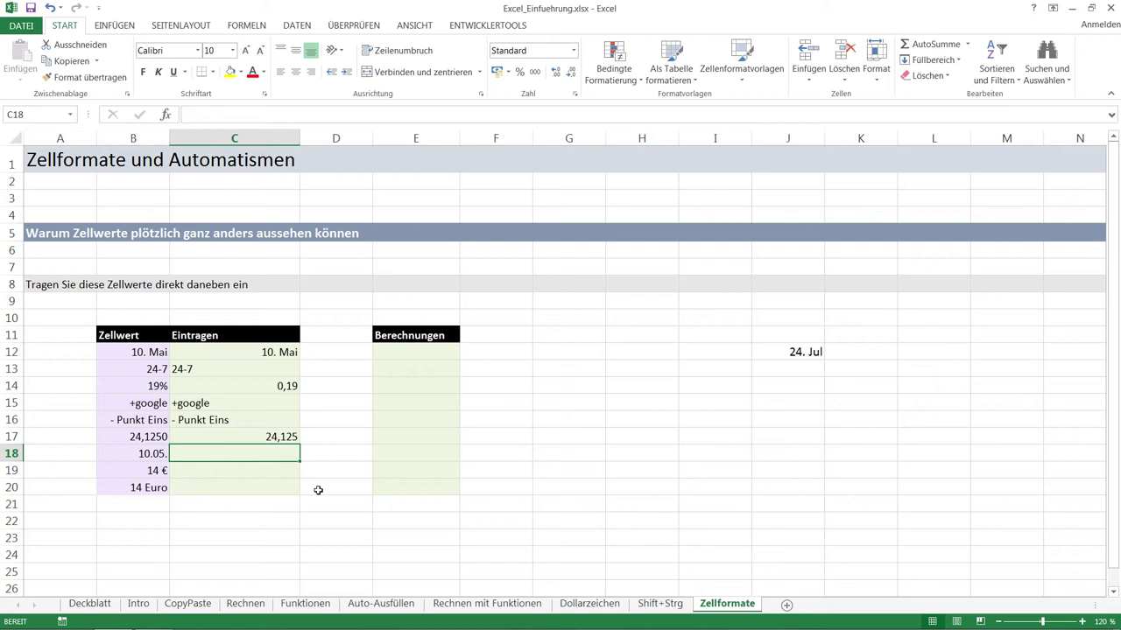
key("Up")
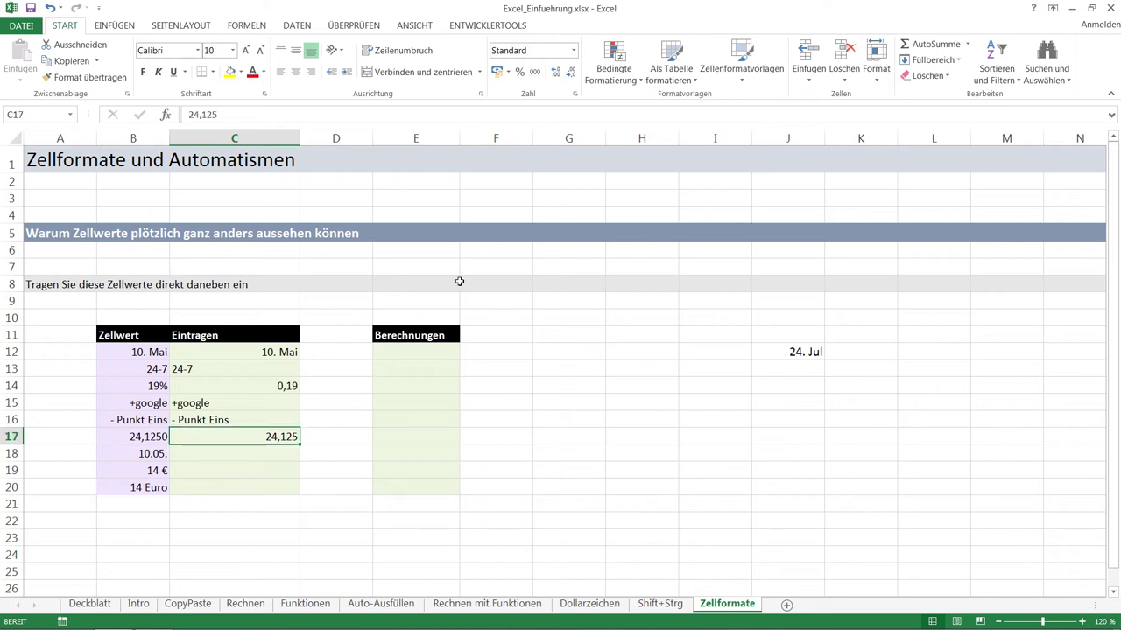
- Apply the Zahl number format to C17 and add decimal places
left_click(575, 51)
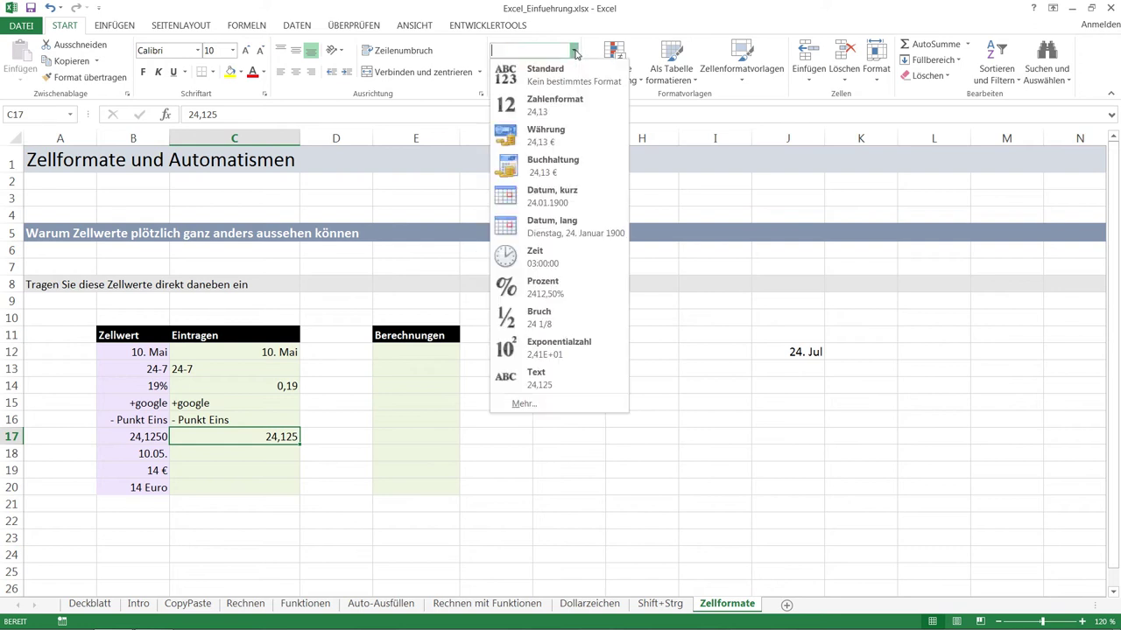
left_click(551, 106)
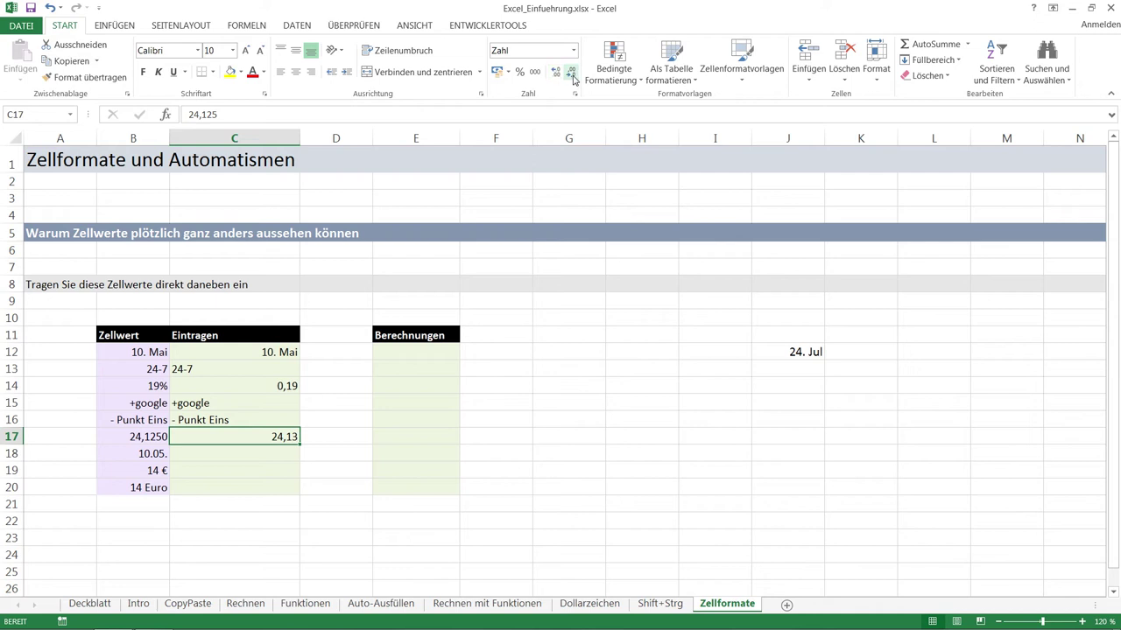
left_click(556, 74)
double_click(556, 73)
double_click(556, 73)
triple_click(556, 74)
triple_click(557, 76)
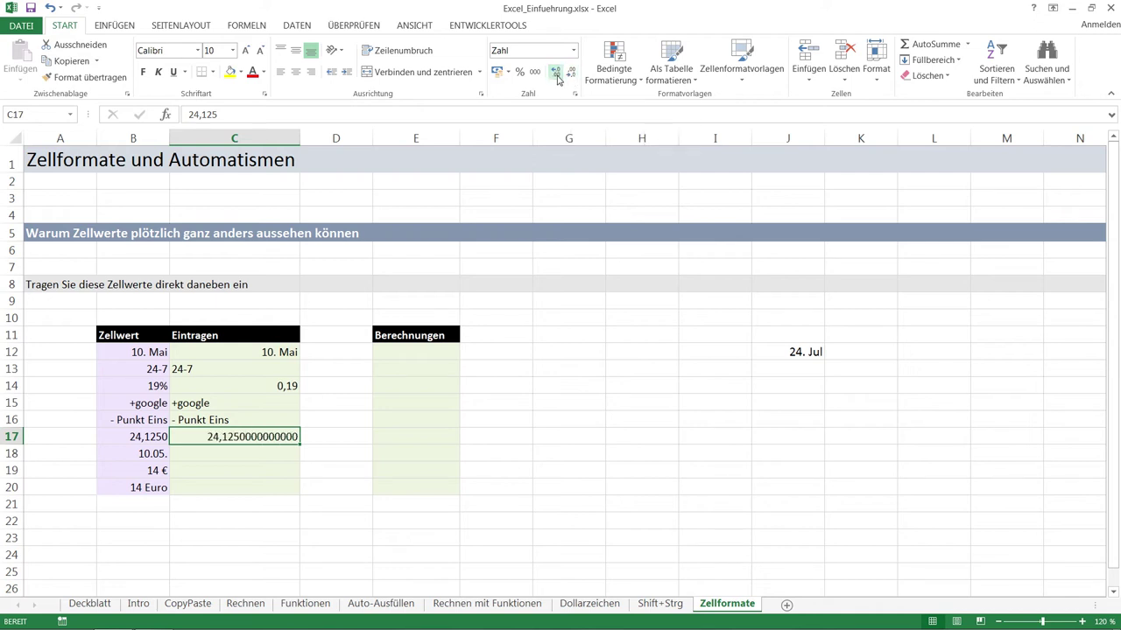
- Adjust C17's decimal places until it shows 24,1250 with four decimals
double_click(571, 75)
double_click(571, 76)
triple_click(572, 77)
double_click(572, 77)
double_click(571, 77)
double_click(572, 77)
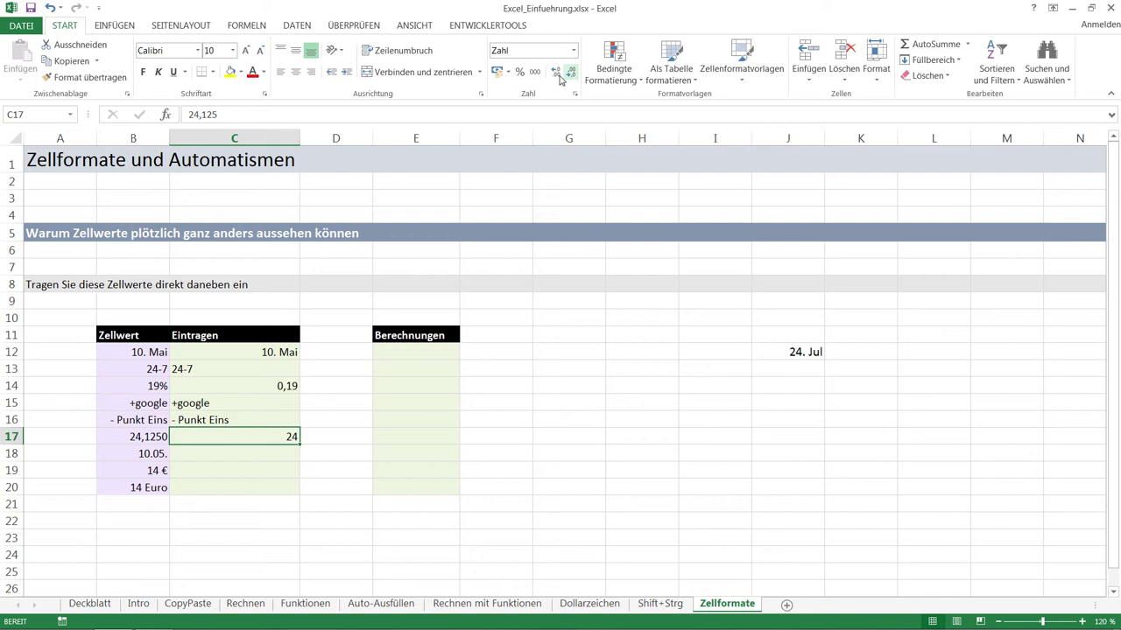
triple_click(556, 75)
left_click(556, 75)
double_click(557, 75)
left_click(557, 76)
left_click(557, 75)
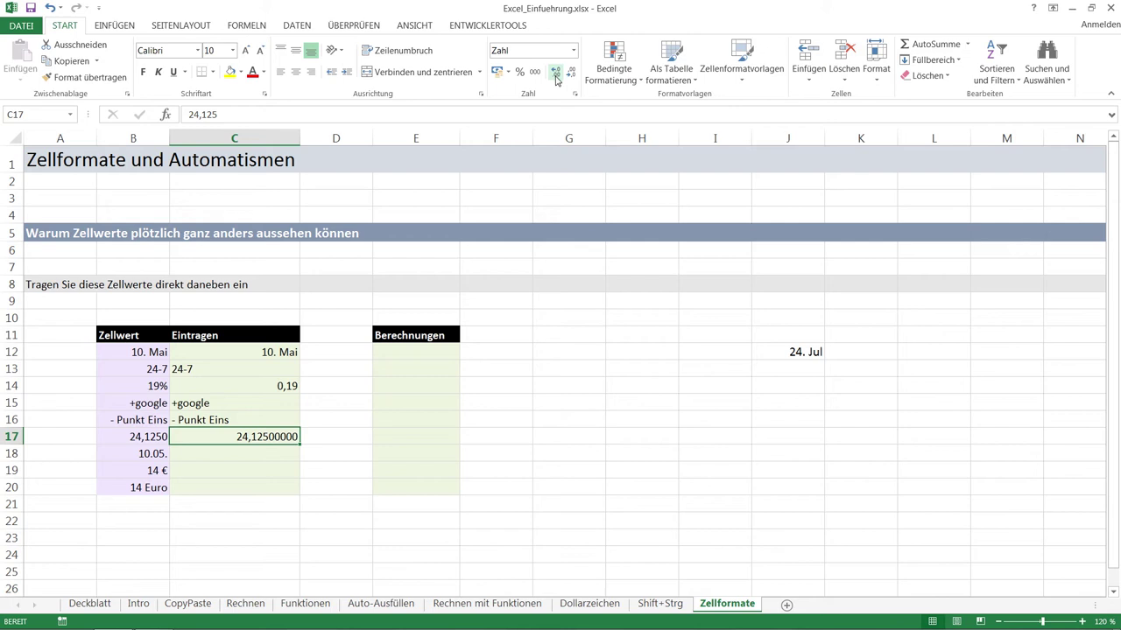
left_click(571, 77)
left_click(571, 77)
left_click(571, 77)
left_click(570, 77)
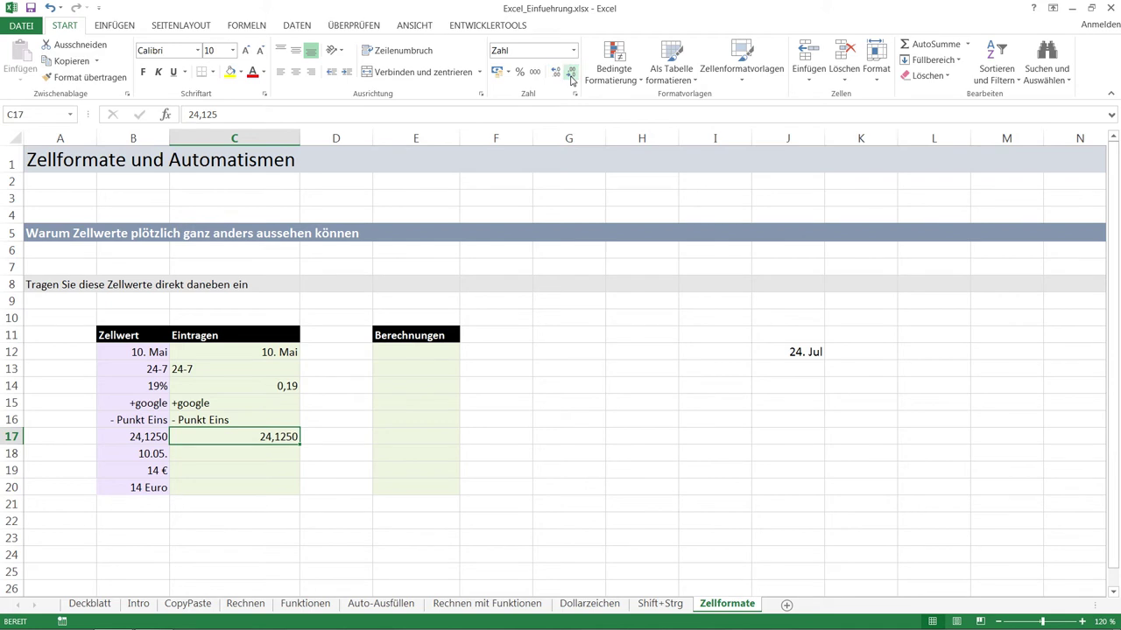
left_click(252, 453)
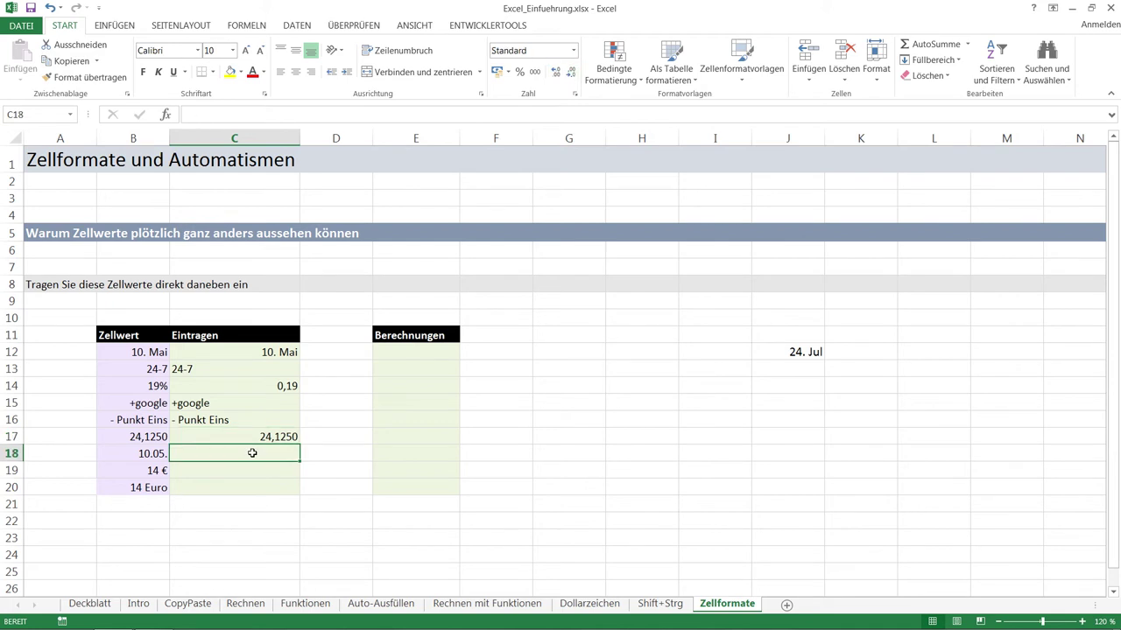
- Enter 10.05. in C18 and format it as Datum, lang
type("10.05.")
key("Return")
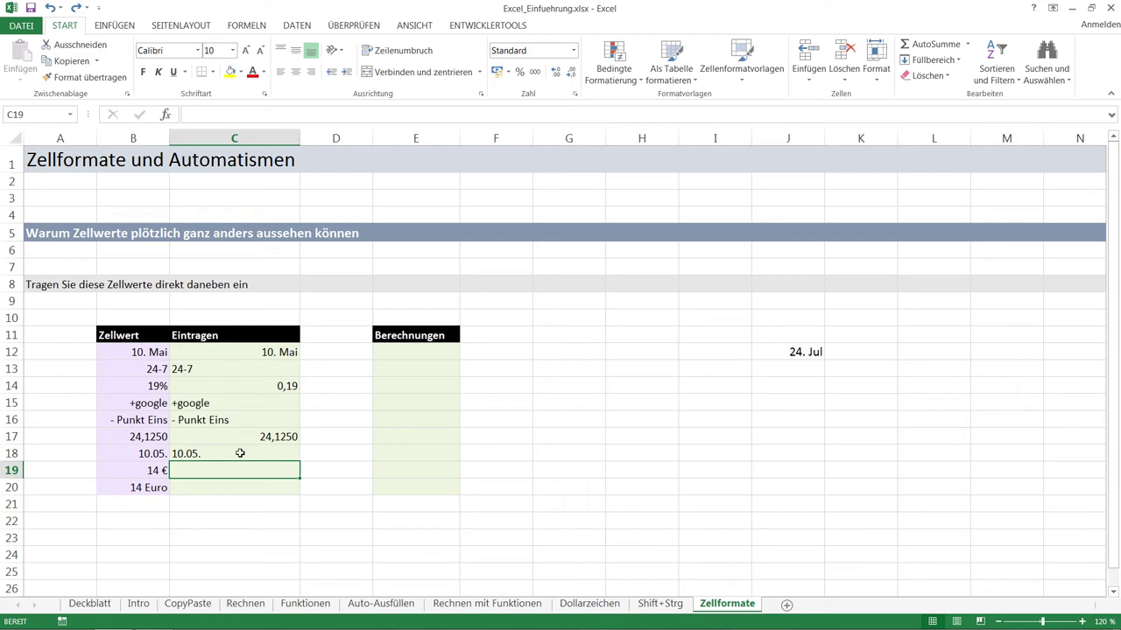
left_click(199, 452)
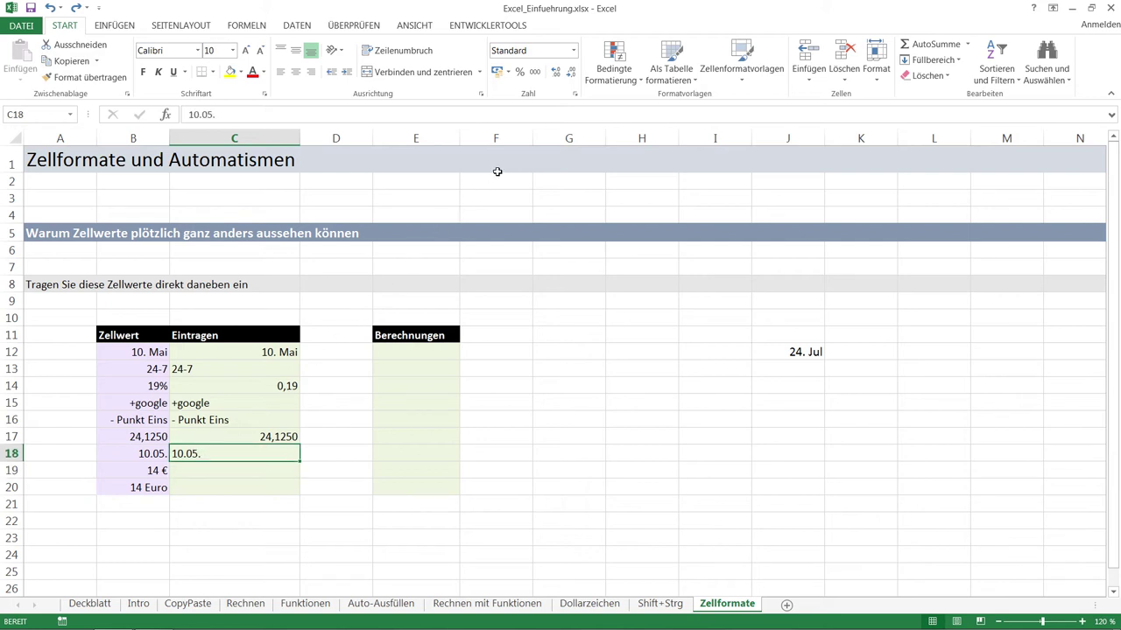
left_click(573, 51)
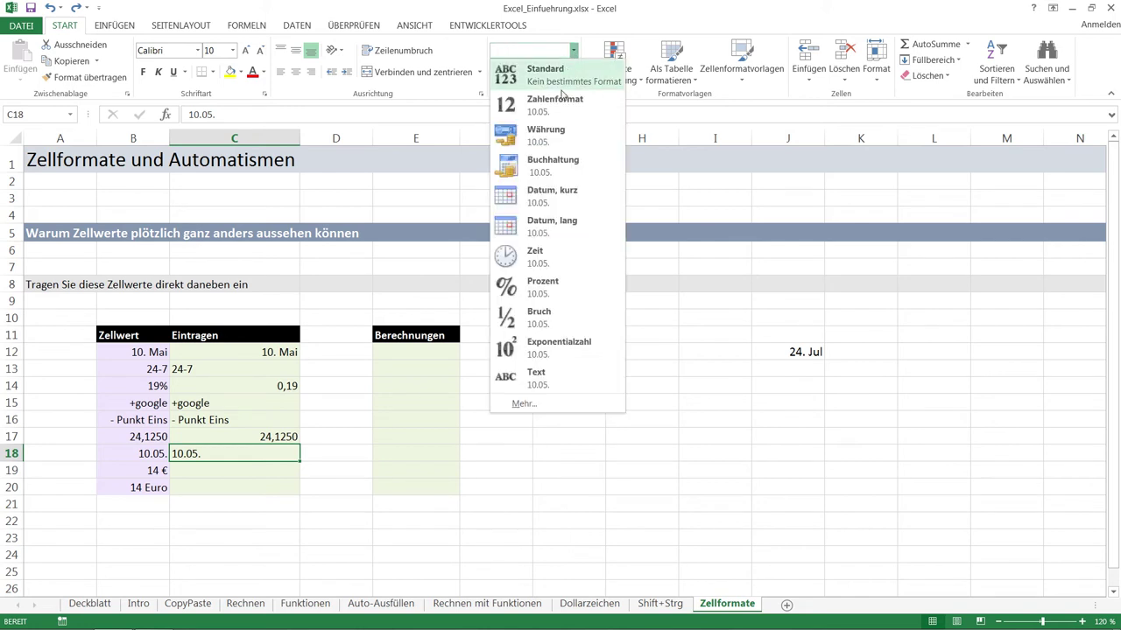
left_click(554, 229)
left_click(572, 51)
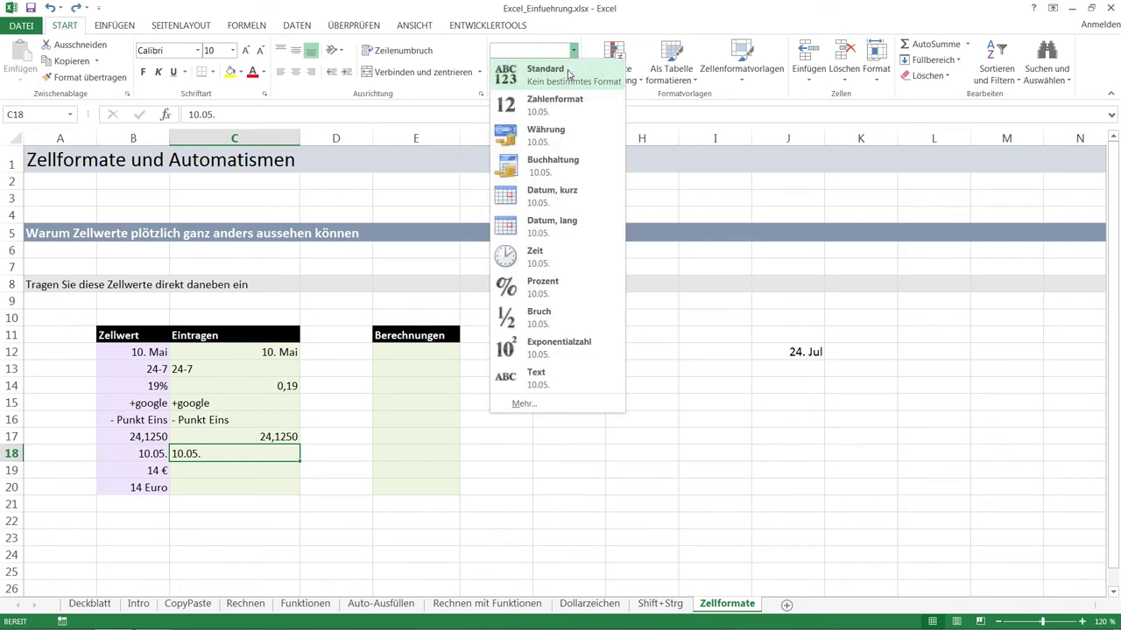
left_click(551, 234)
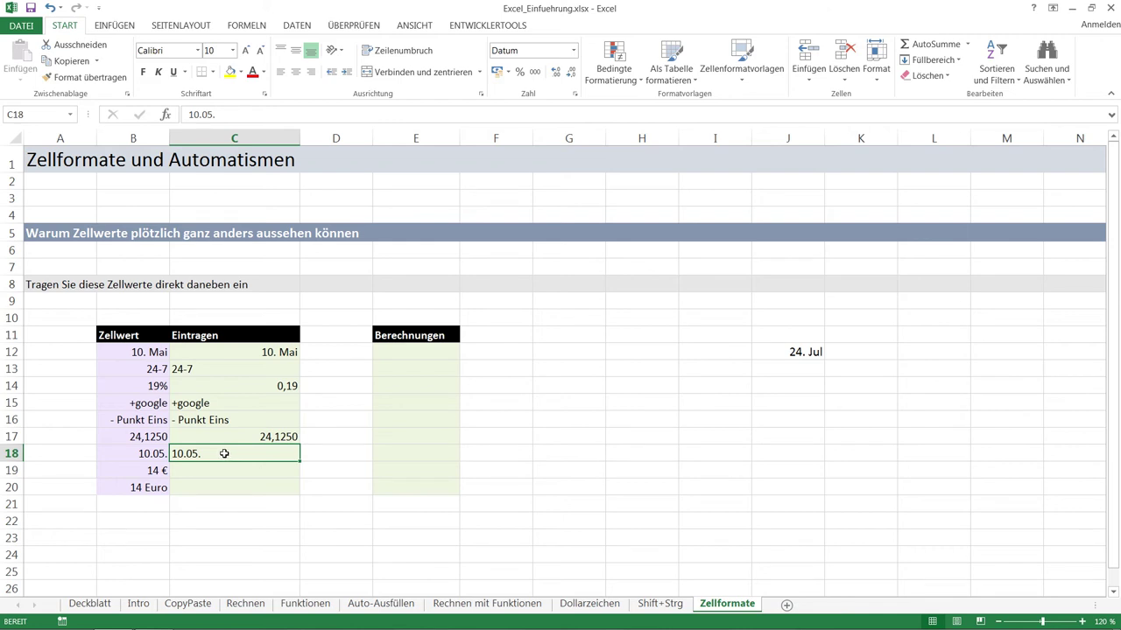
- Complete C18's date to 10.05.2015 so it reads Sonntag, 10. Mai 2015
double_click(225, 454)
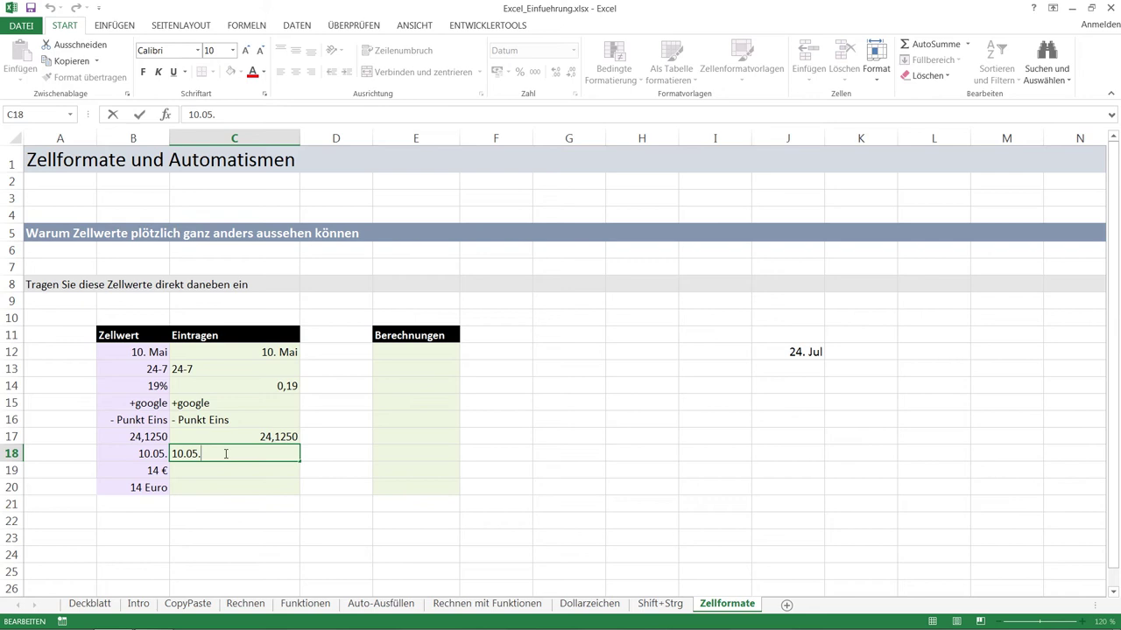
type("2015")
key("Return")
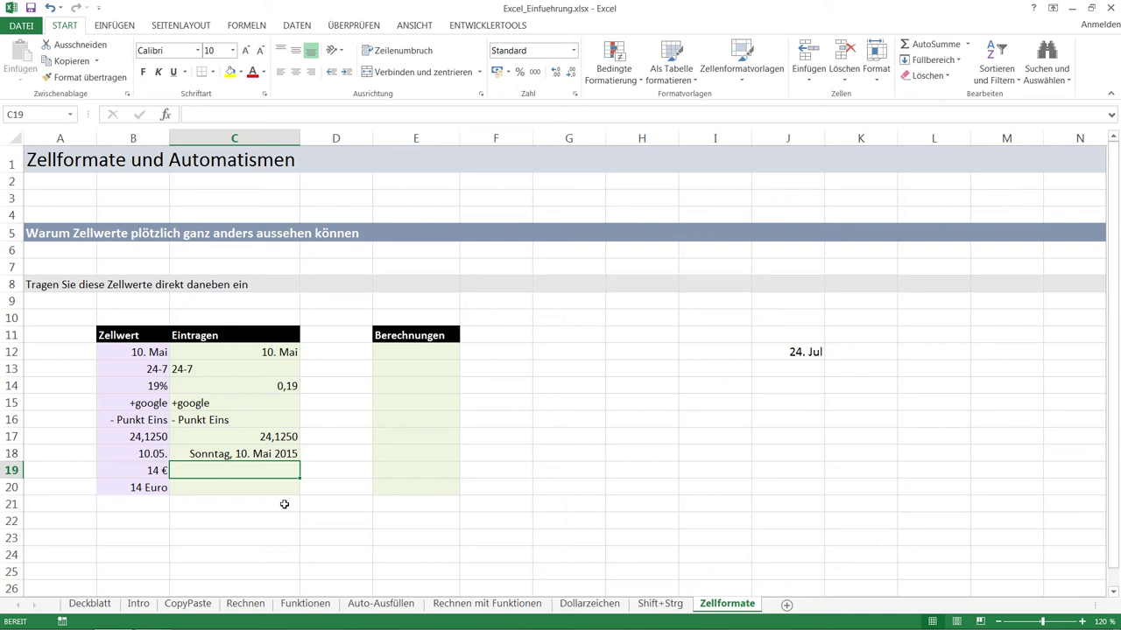
- Enter 14 € in C19 and set it to display 14,00 € with two decimals
type("14 ")
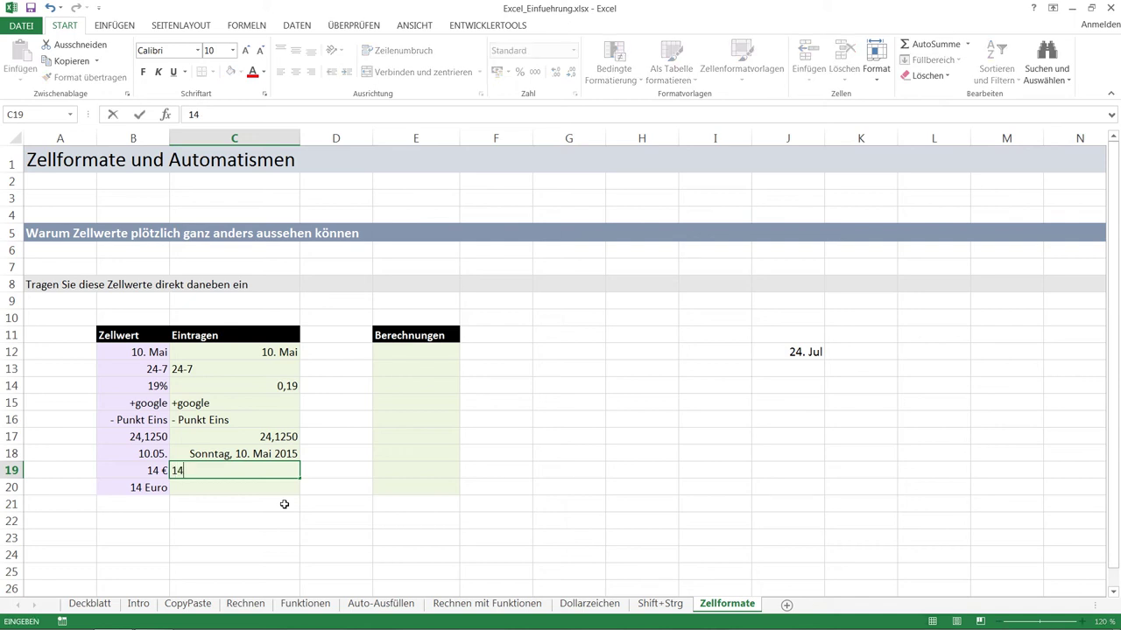
type("€")
key("Return")
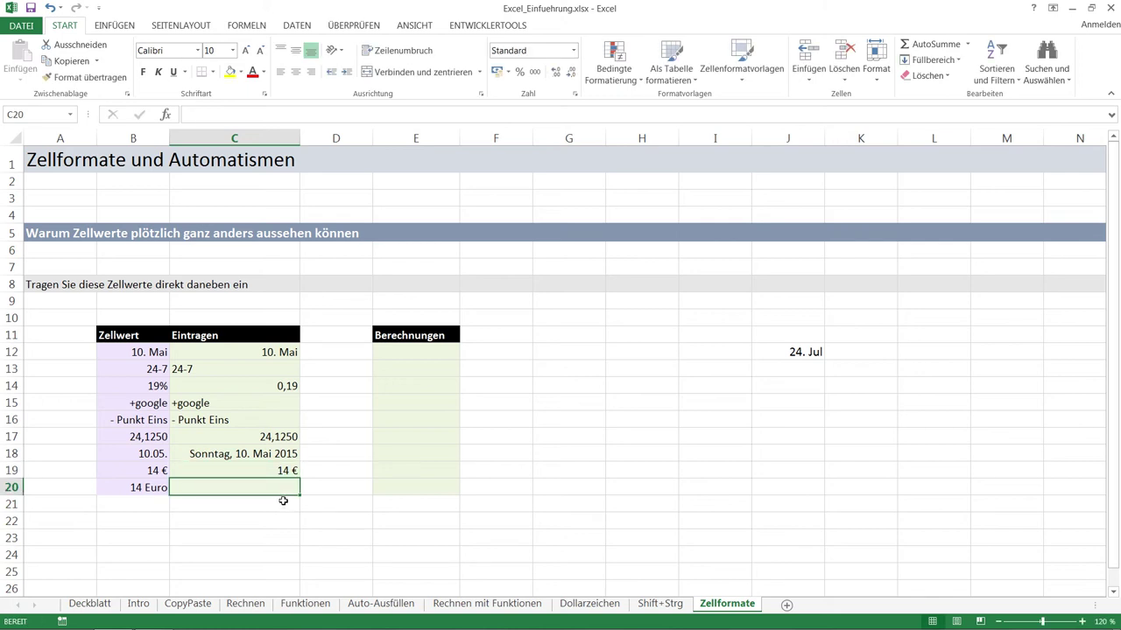
left_click(289, 471)
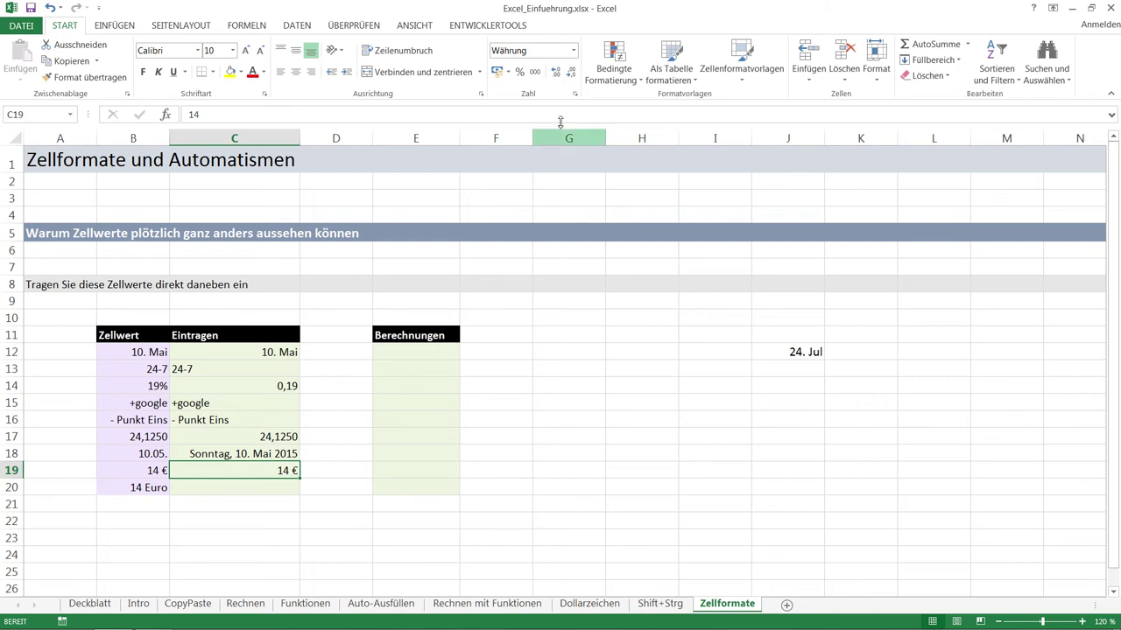
left_click(573, 76)
left_click(556, 73)
left_click(556, 74)
left_click(557, 74)
left_click(557, 73)
left_click(571, 74)
left_click(571, 74)
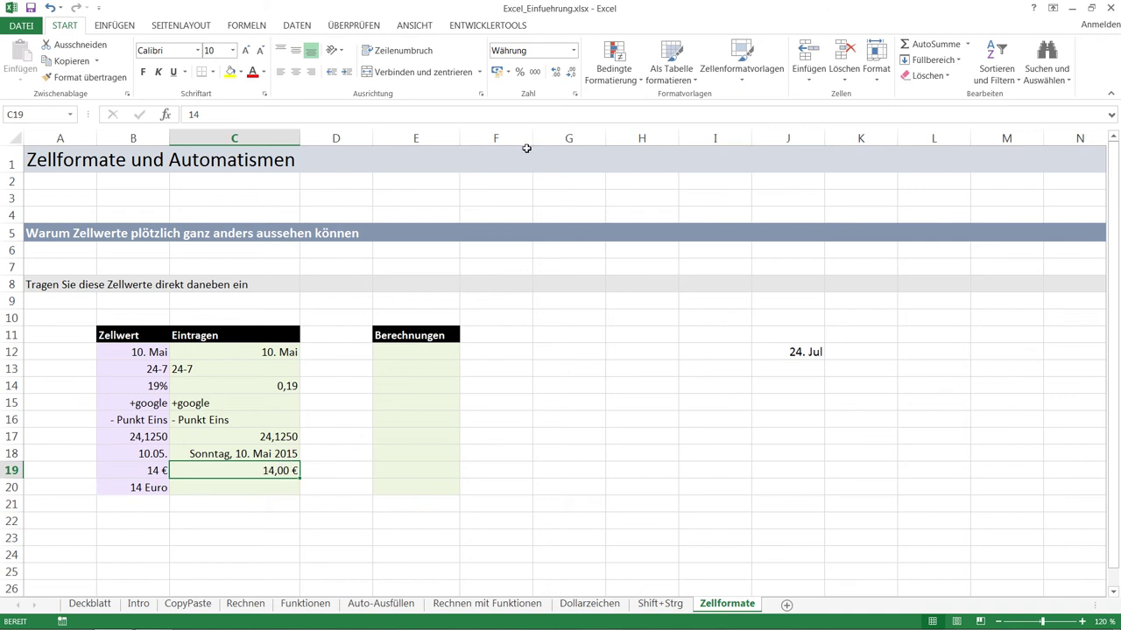
- Enter 14 Euro as text in C20
left_click(291, 488)
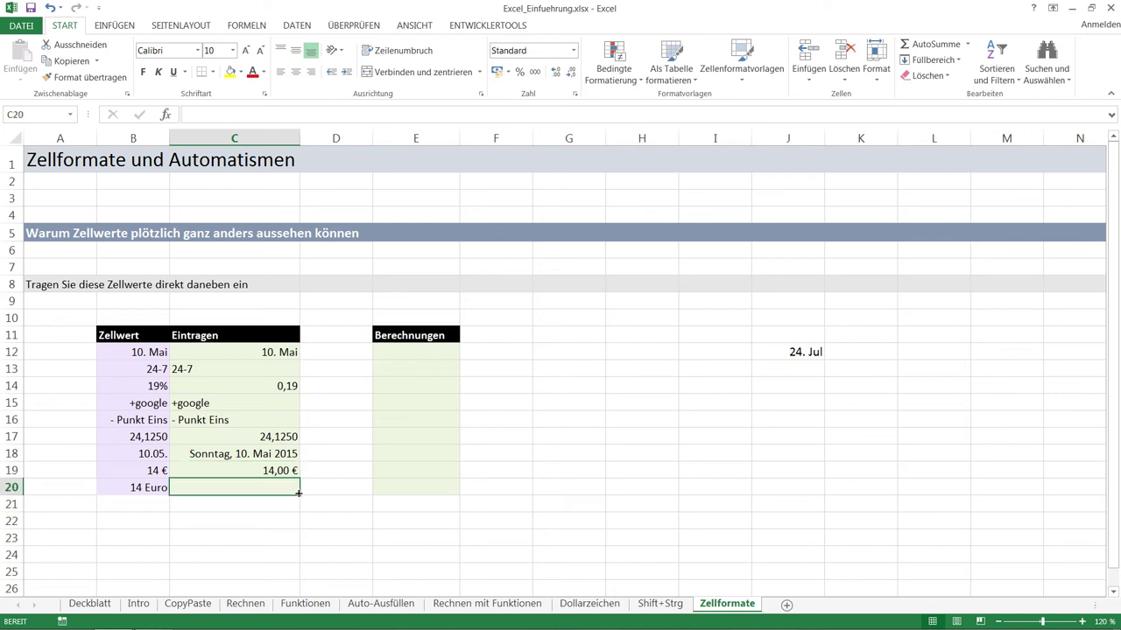
type("14")
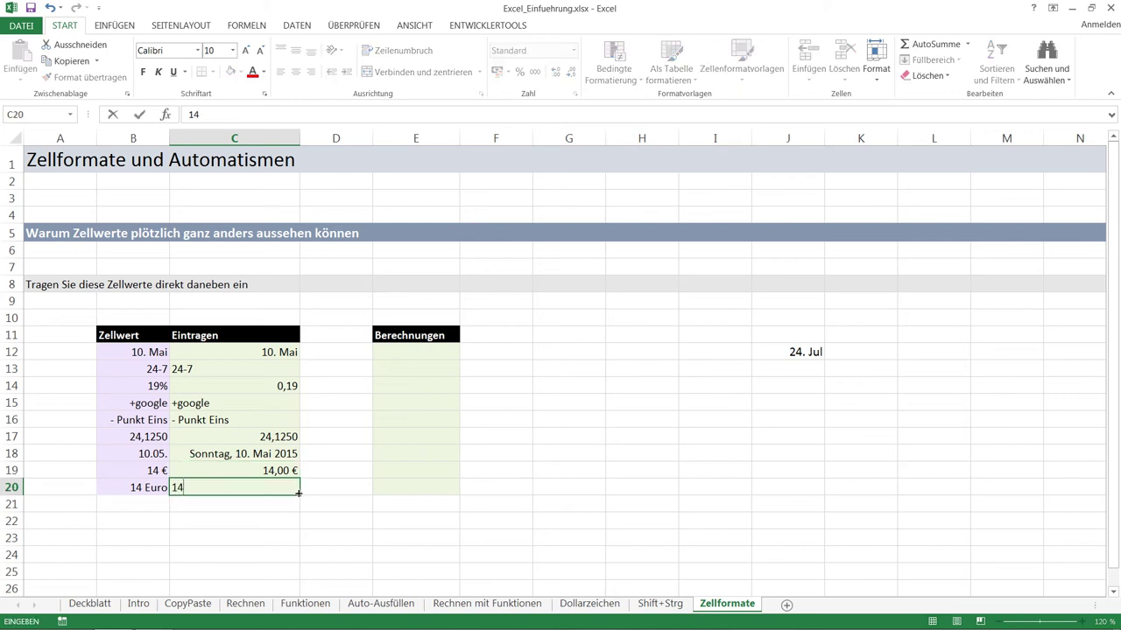
type(" Euro")
key("Return")
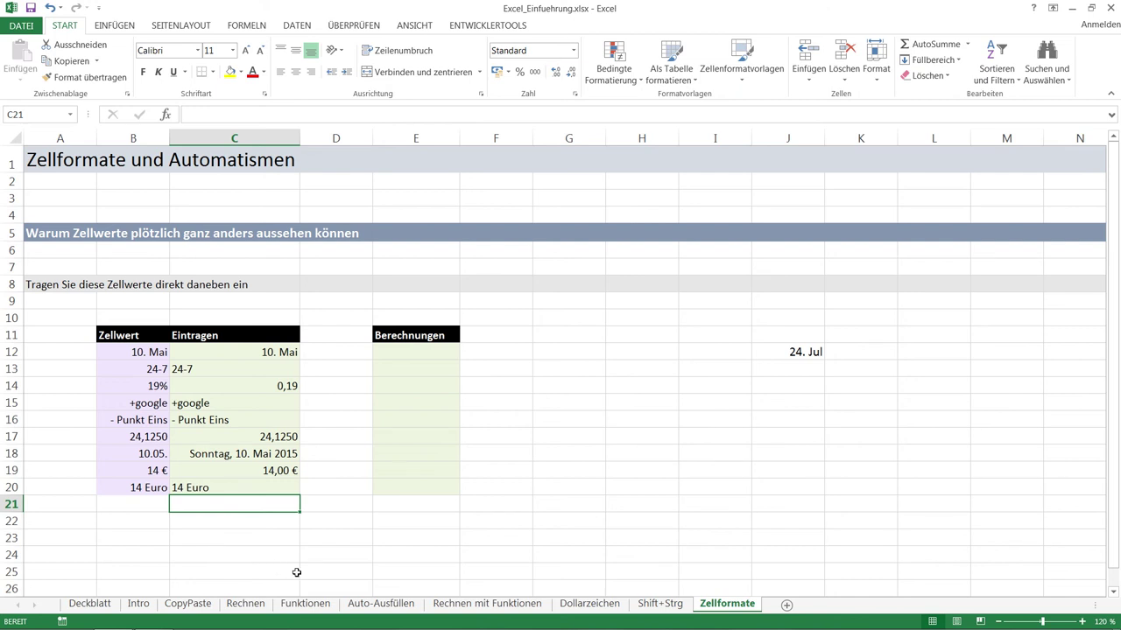
- Enter =C12+5 in E12 and =C13+5 in E13, giving 15. Mai and Mittwoch, 29. Juli 2015
left_click(429, 359)
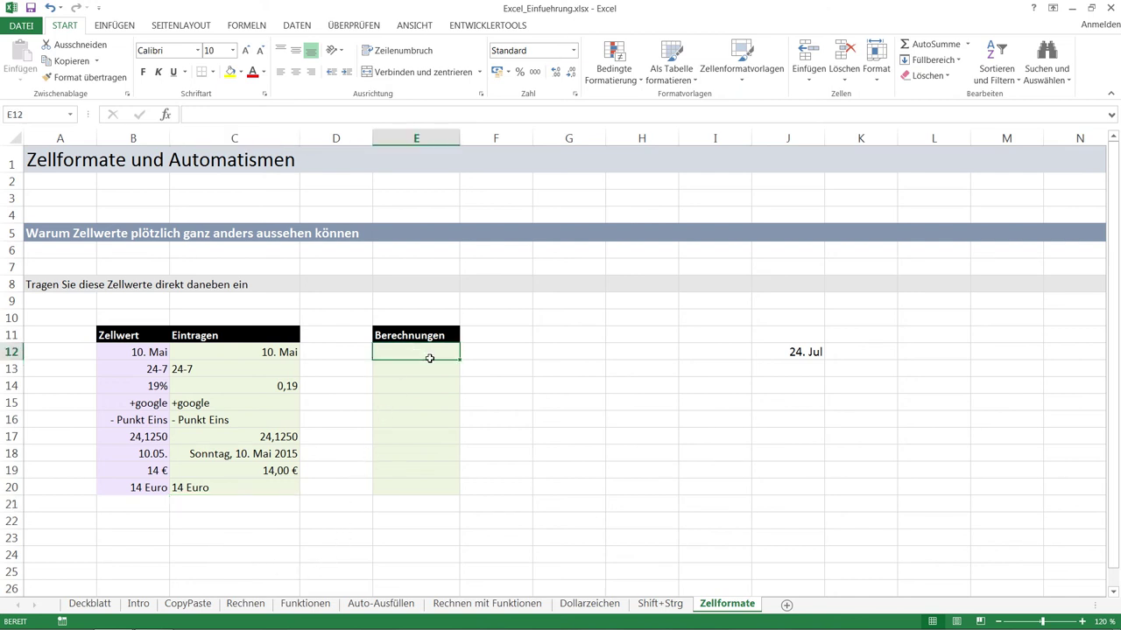
type("=")
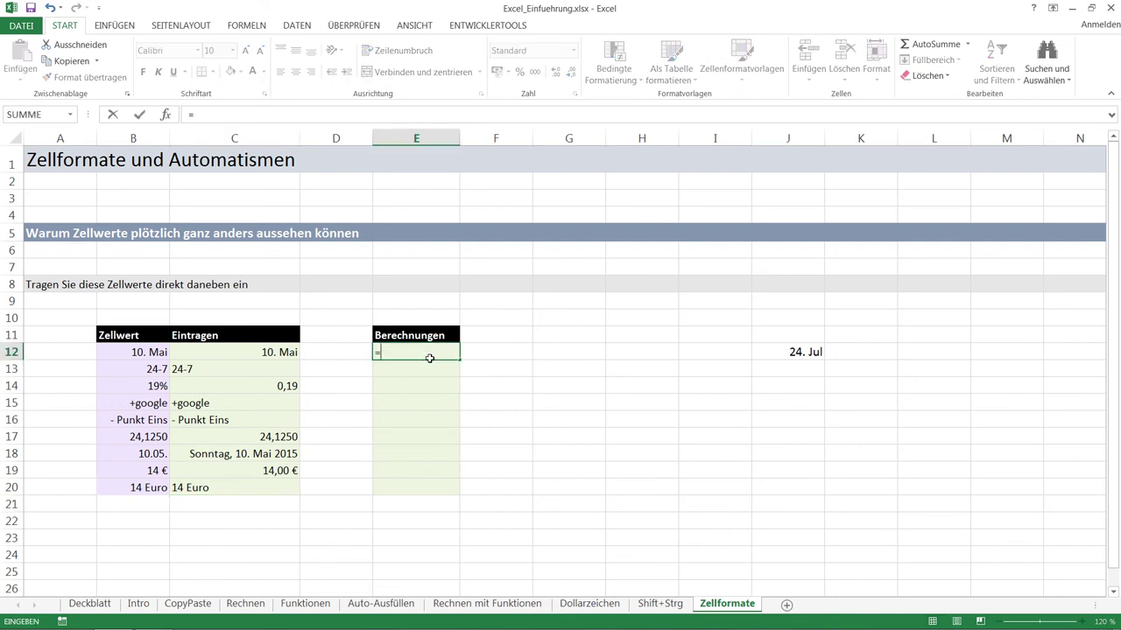
key("Left")
key("Left")
type("+5")
key("Return")
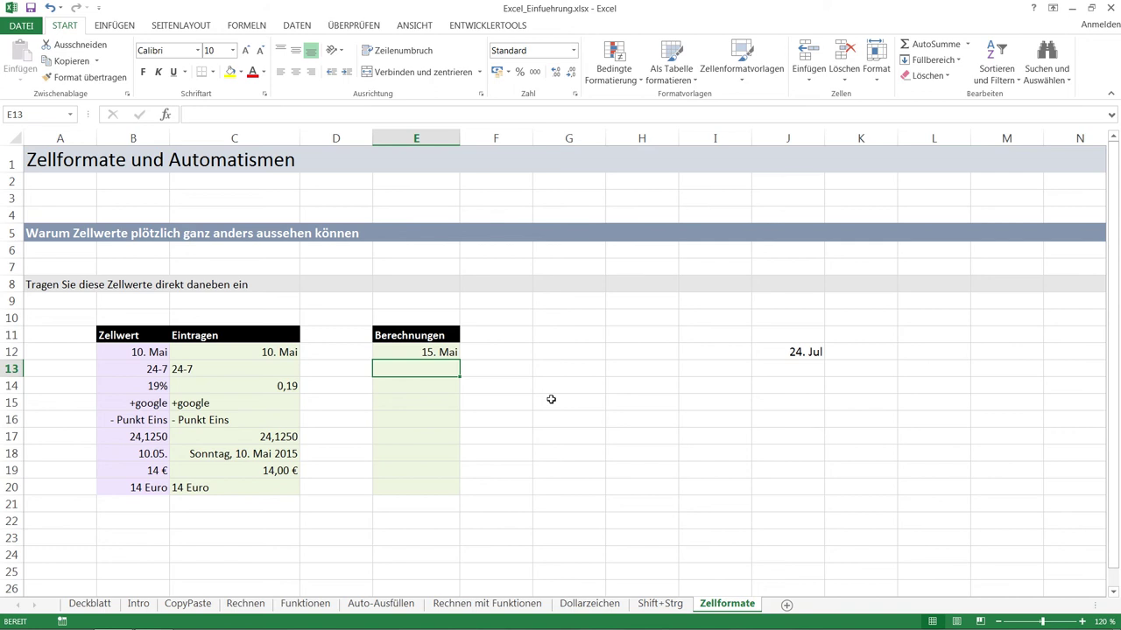
type("=")
key("Left")
key("Left")
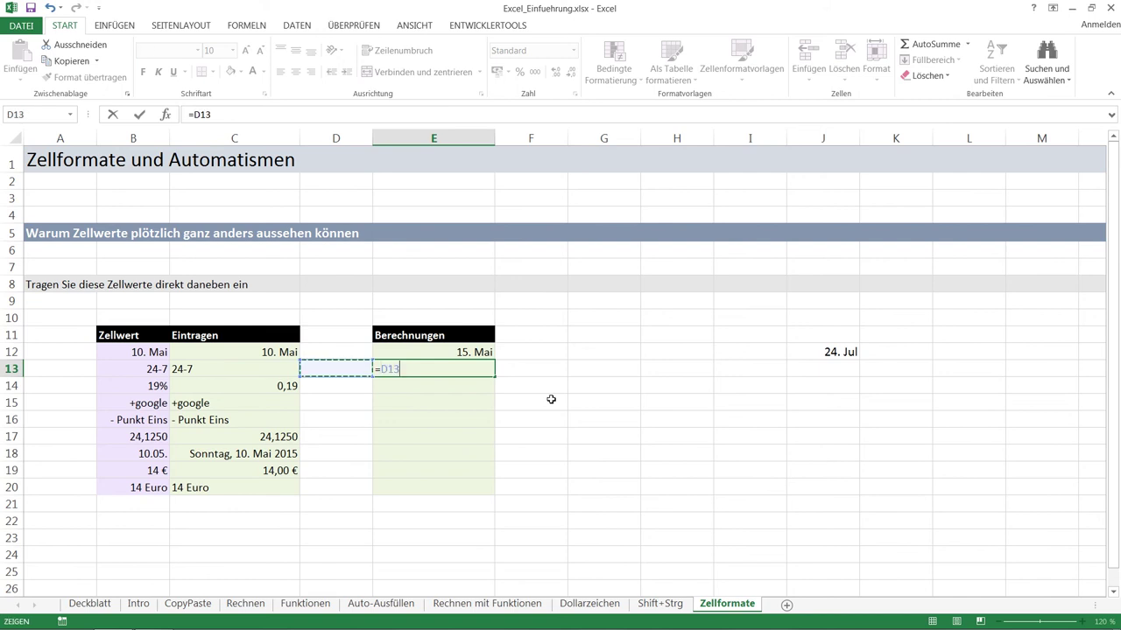
type("+5")
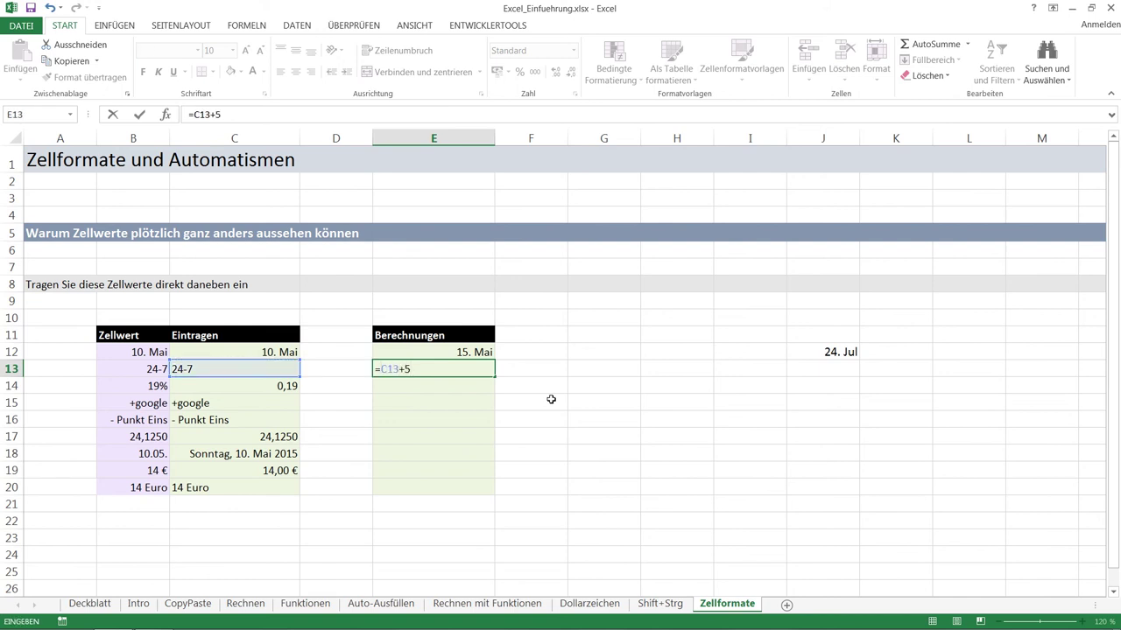
key("Return")
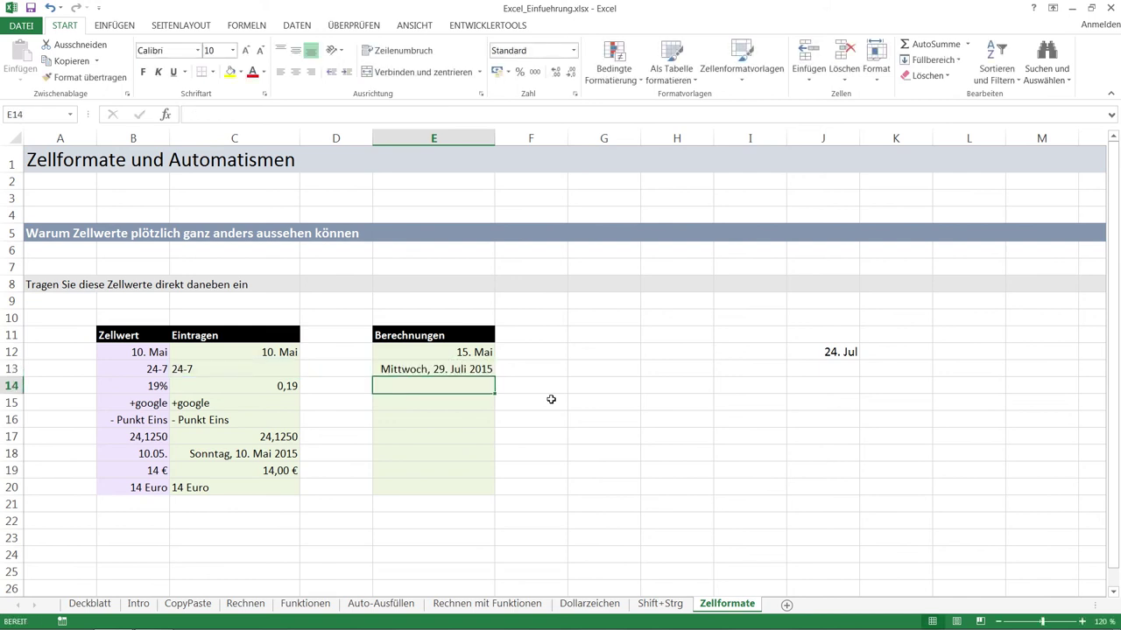
left_click(478, 372)
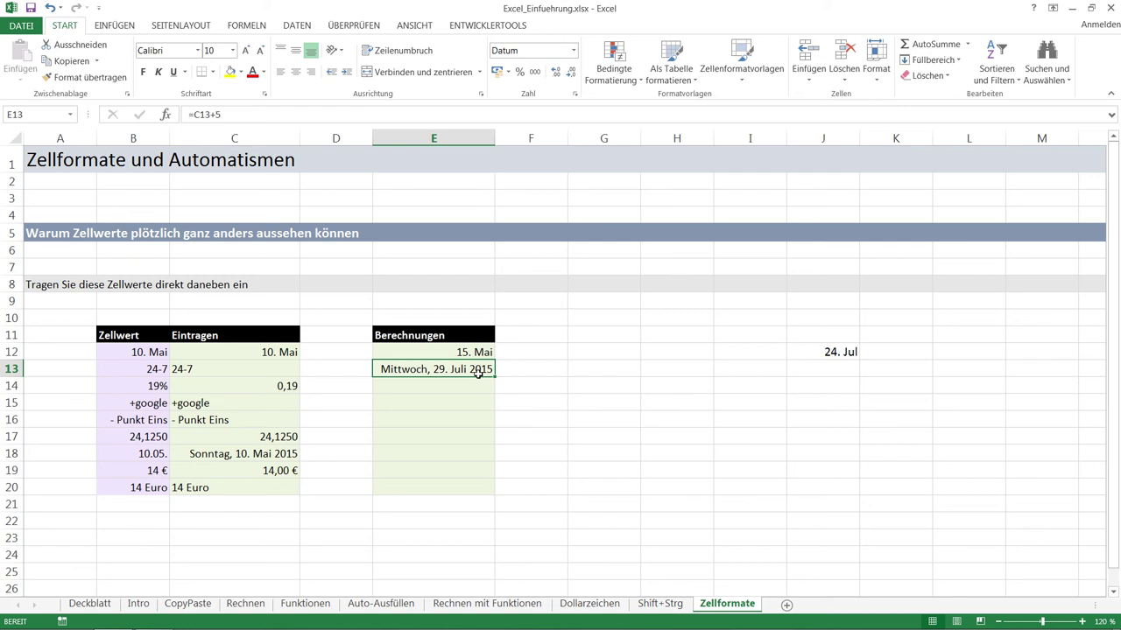
- Enter =C14*500 in E14 so it shows 95
key("Down")
type("=")
key("Left")
key("Left")
type("*500")
key("Return")
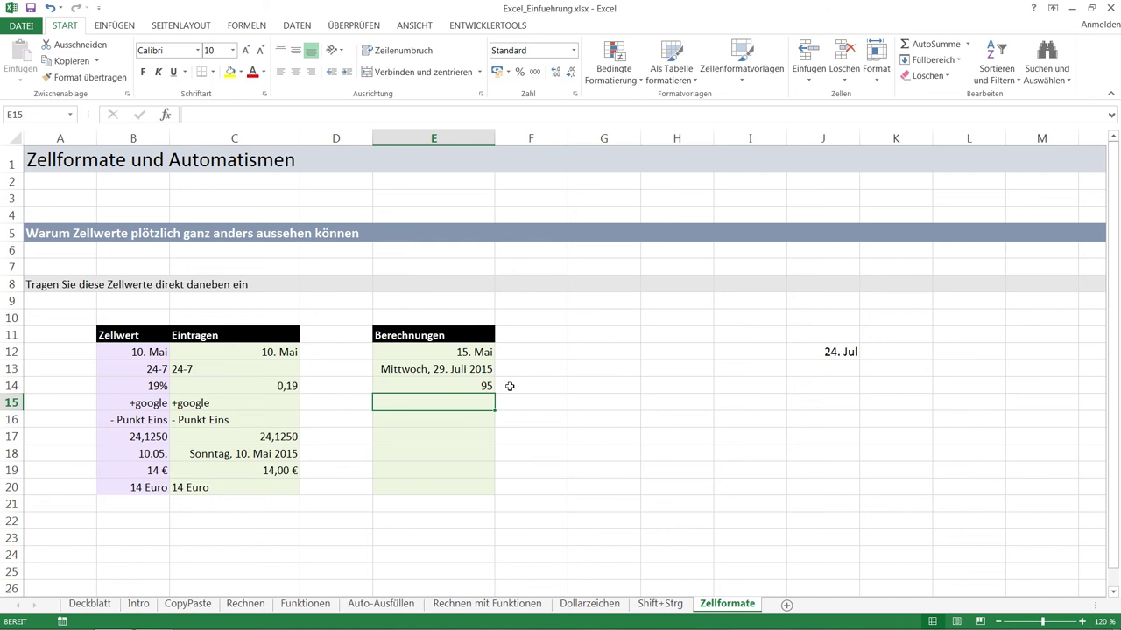
- Format C14 as Prozent so 0,19 displays as 19,00%
left_click(280, 385)
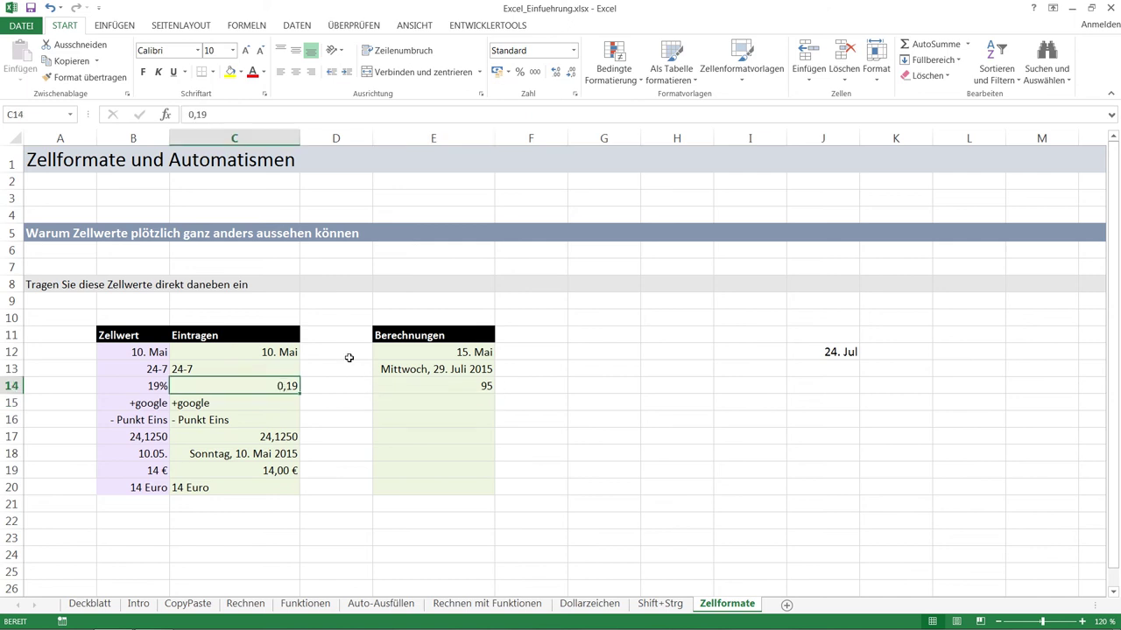
left_click(574, 50)
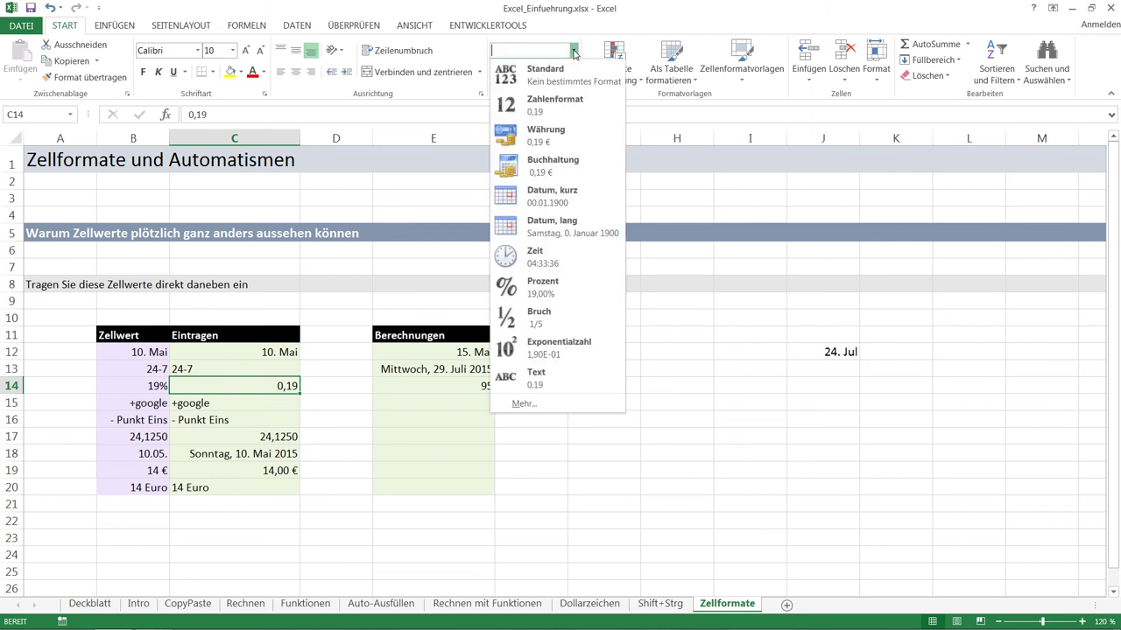
left_click(556, 292)
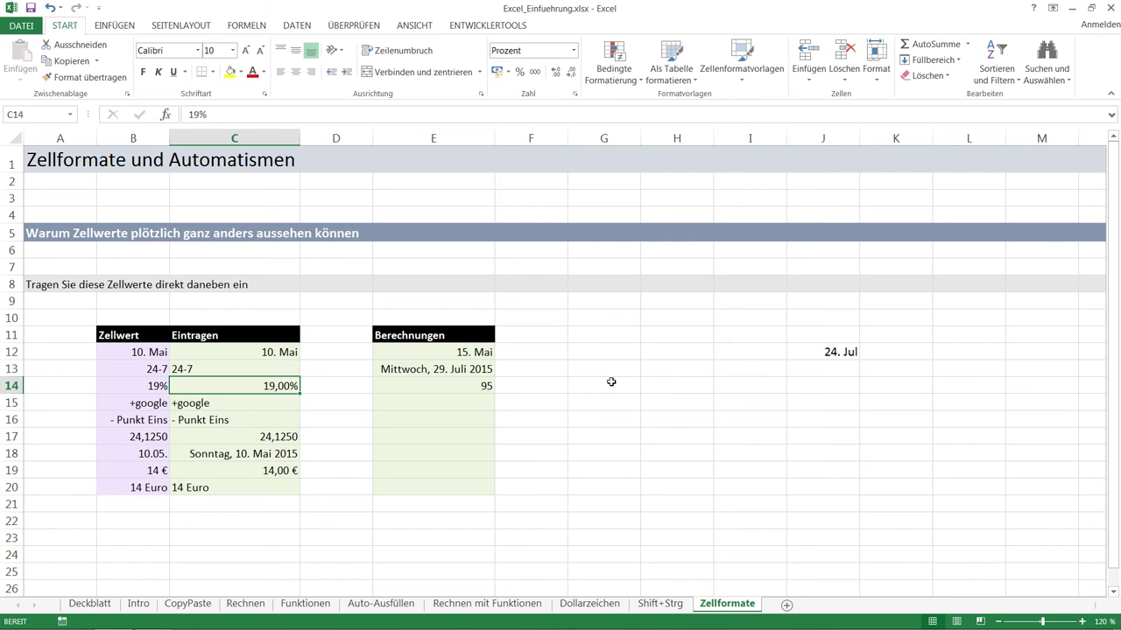
- Enter =C15+1 in E15 and =C16+1 in E16, both returning #WERT!
key("Down")
key("Right")
key("Right")
type("=")
key("Left")
key("Left")
type("+1")
key("Return")
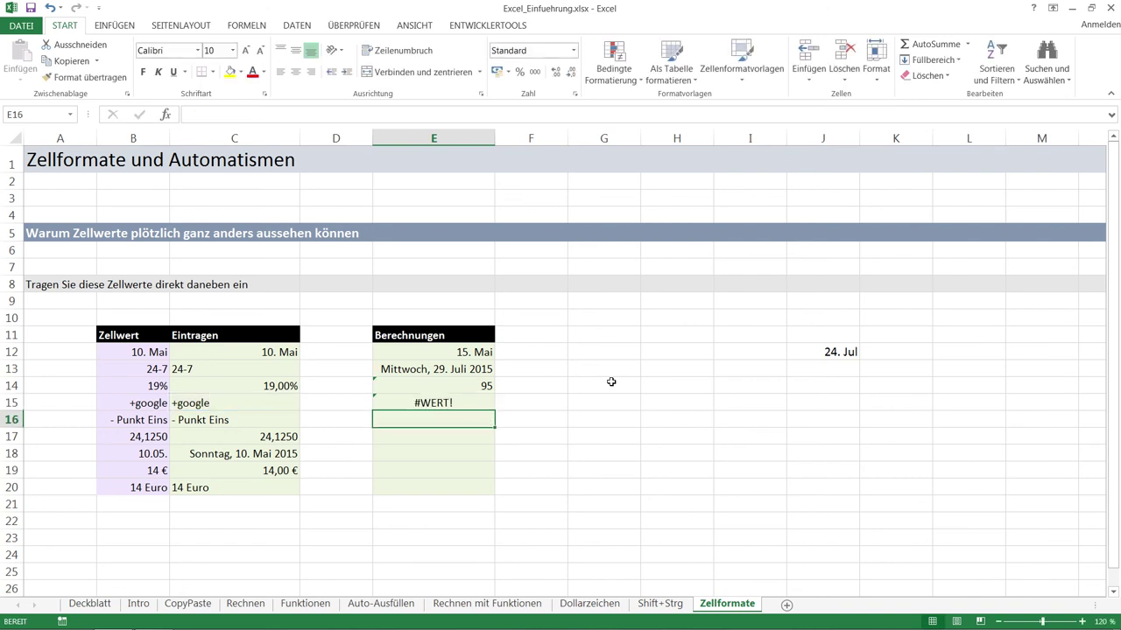
type("=")
key("Left")
key("Left")
type("+")
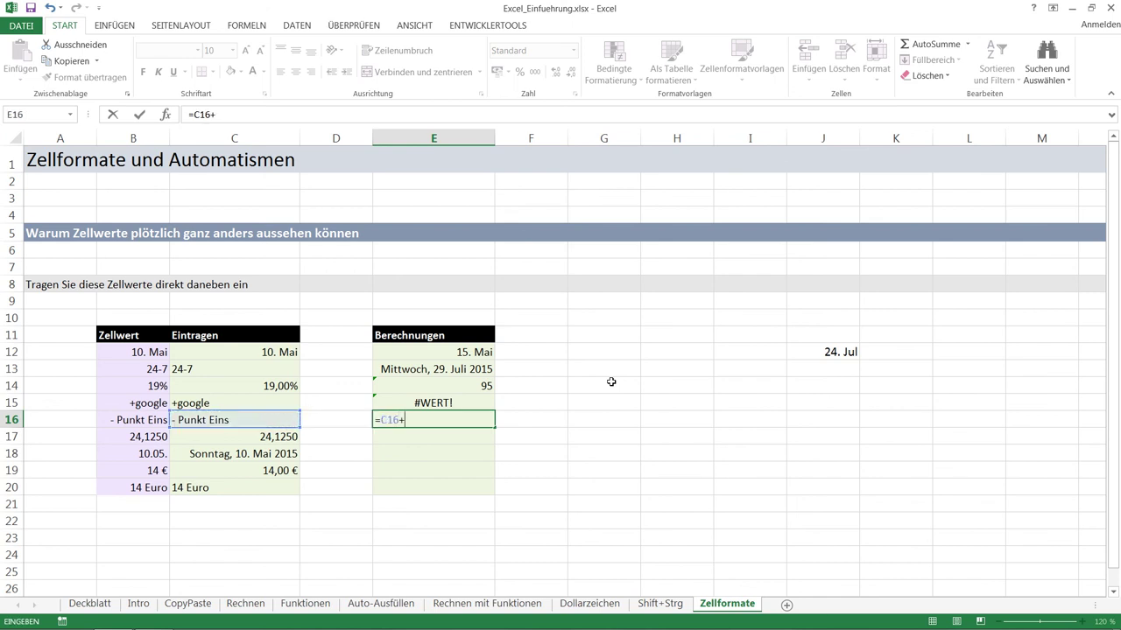
type("1")
key("Return")
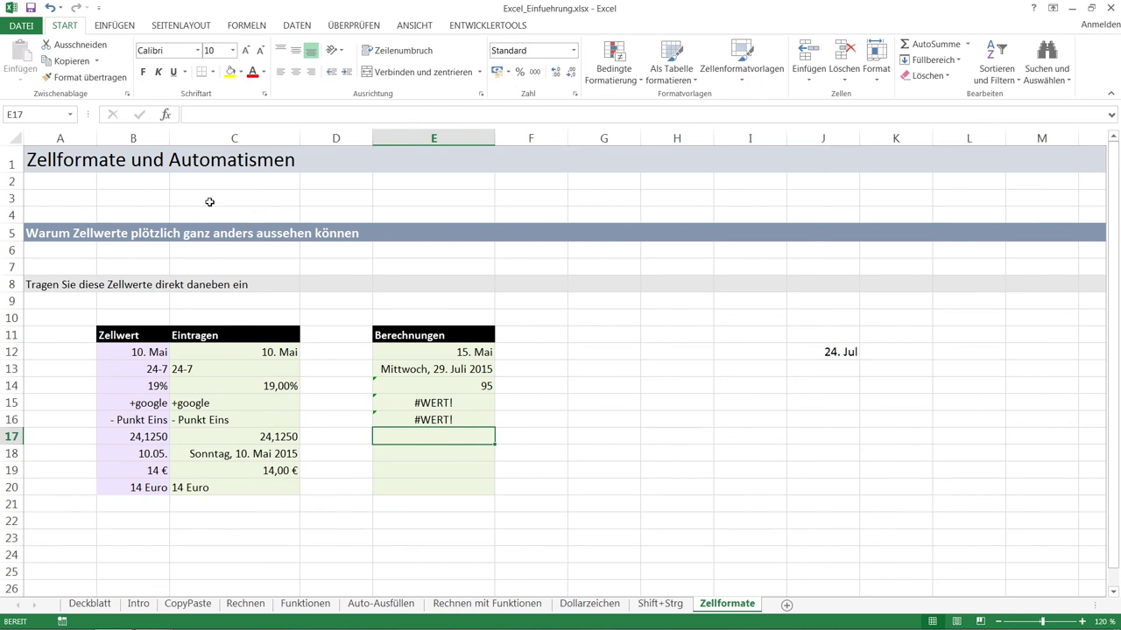
- Enter =C17+5 in E17, which shows 29,1250
type("=")
key("Left")
key("Left")
type("+5")
key("Return")
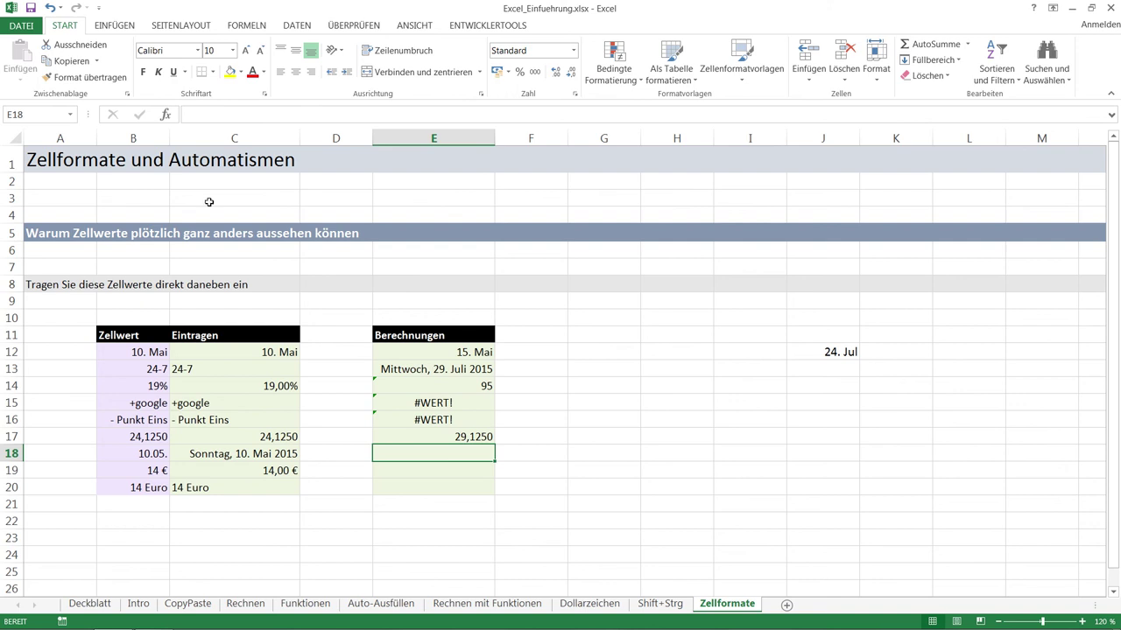
left_click(476, 437)
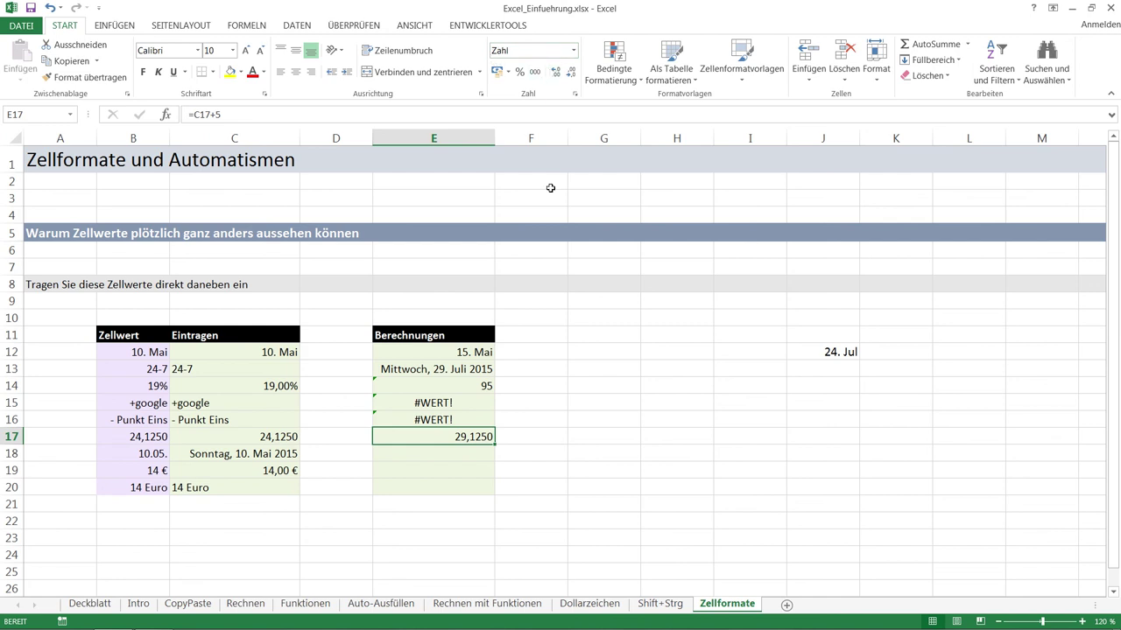
- Enter =C18+5 in E18 to show Freitag, 15. Mai 2015
left_click(470, 454)
type("=")
key("Left")
key("Left")
key("Escape")
type("=")
key("Left")
key("Left")
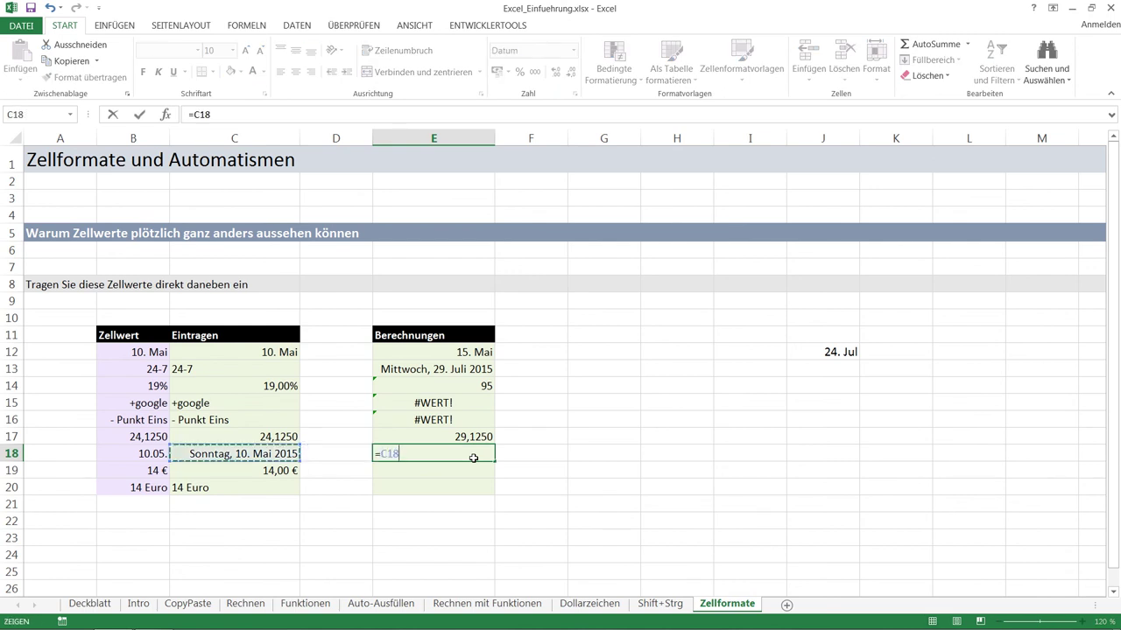
type("+5")
key("Return")
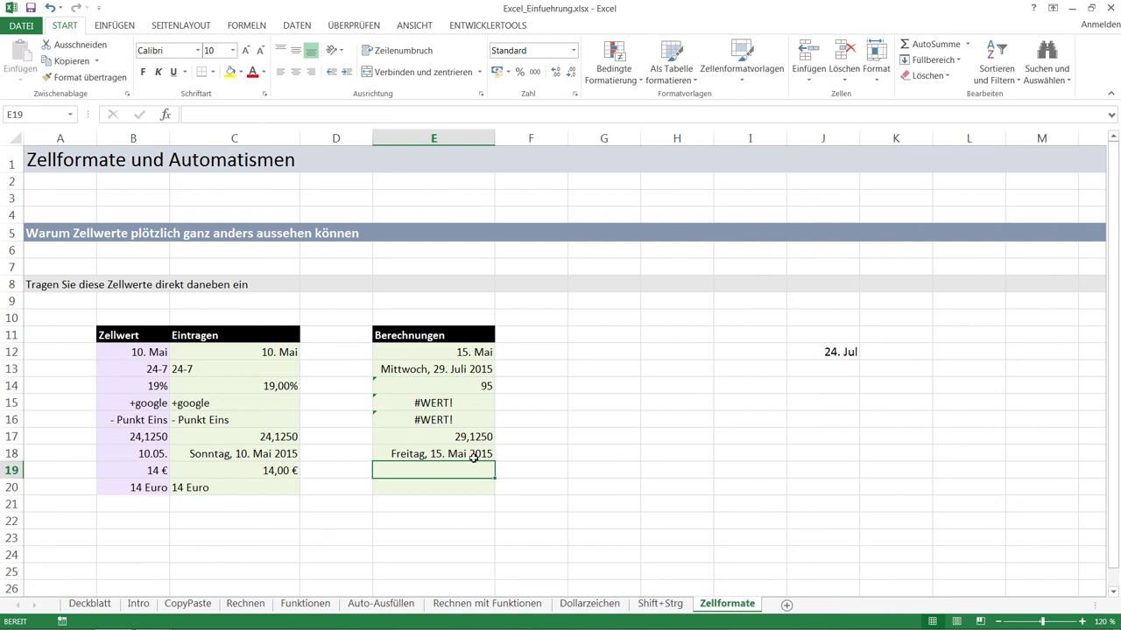
- Enter =C19+5 in E19 (19,00 €) and =C20+5 in E20
type("=")
key("Left")
key("Left")
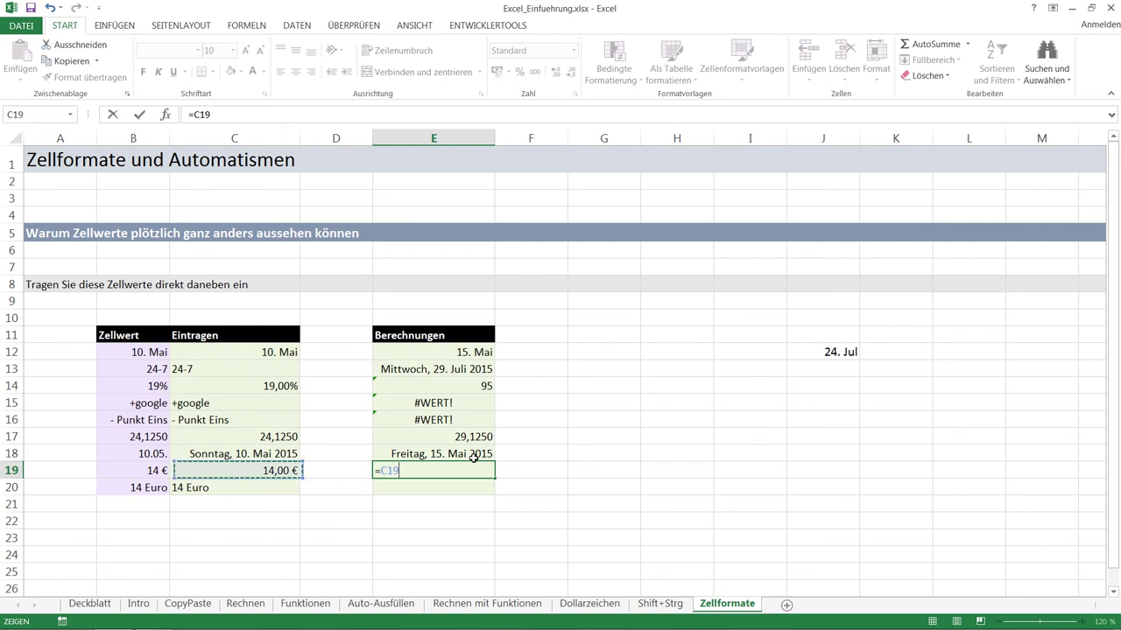
type("+5")
key("Return")
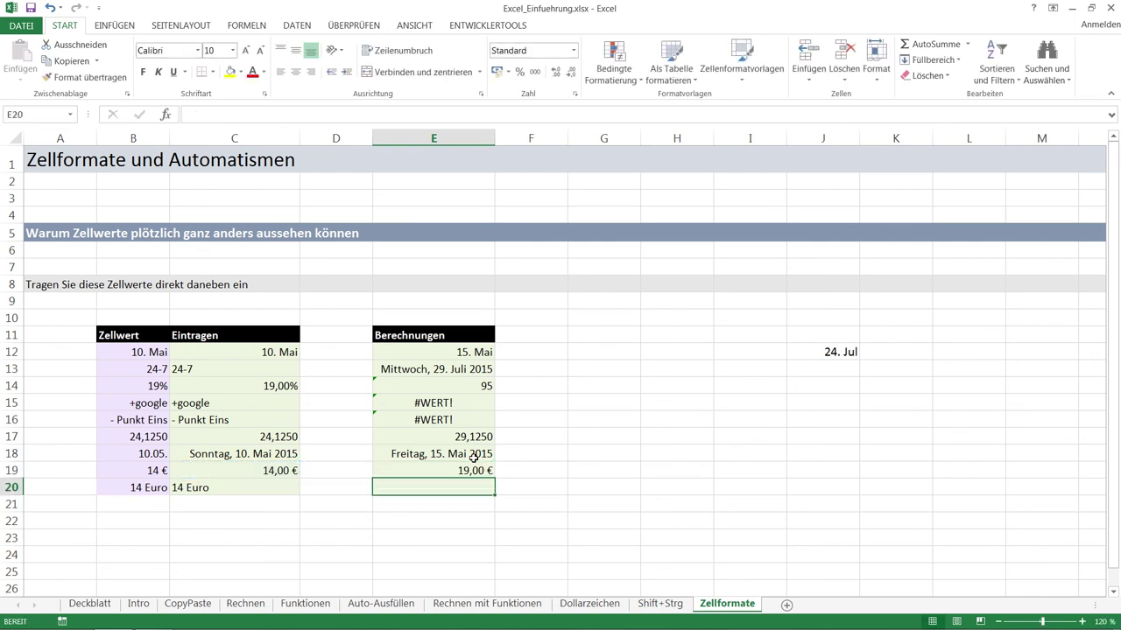
type("=")
key("Left")
key("Left")
type("+5")
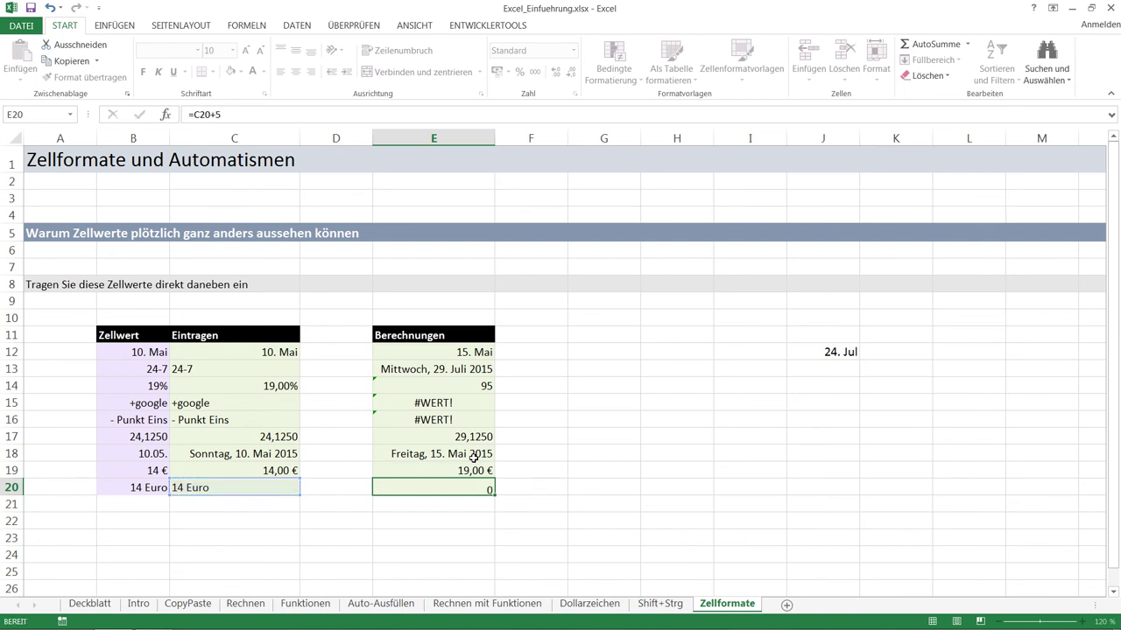
key("Return")
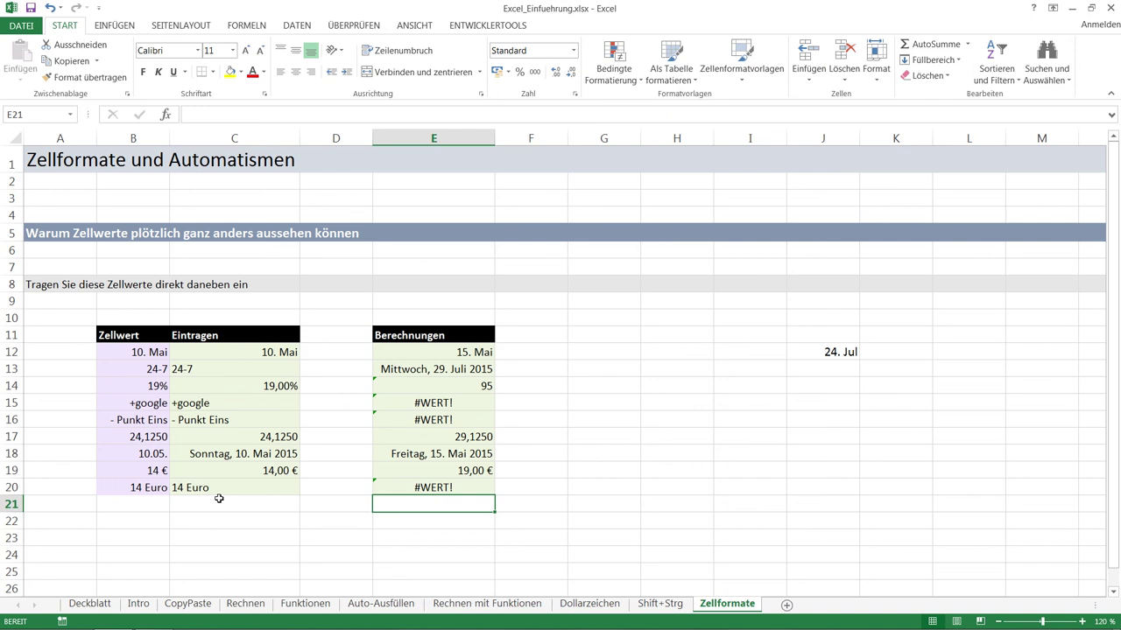
left_click(574, 54)
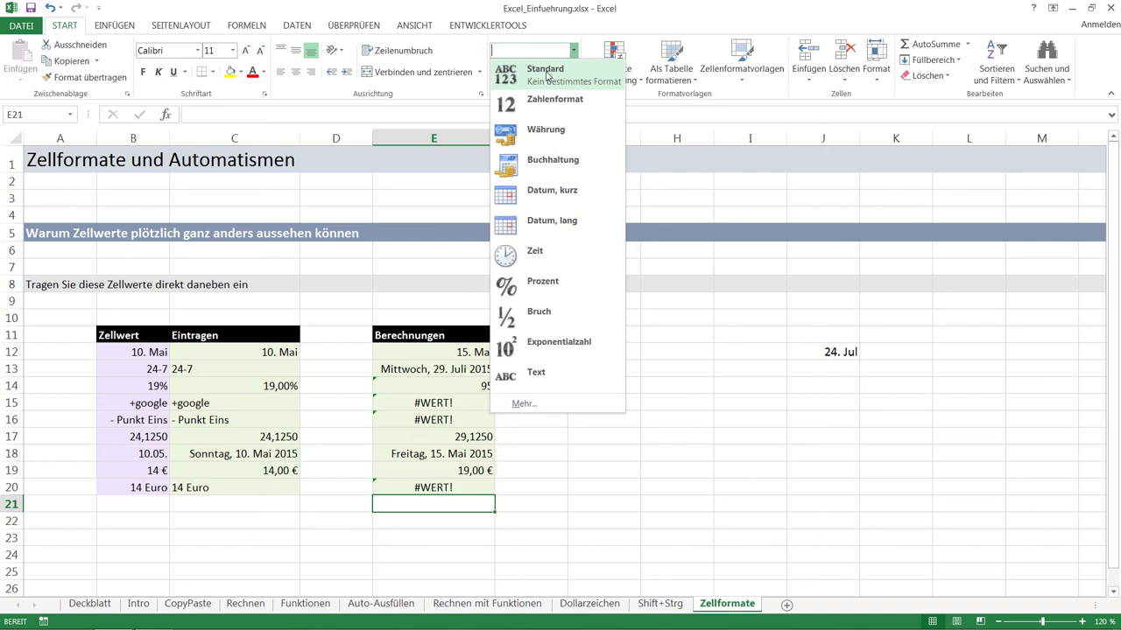
key("Escape")
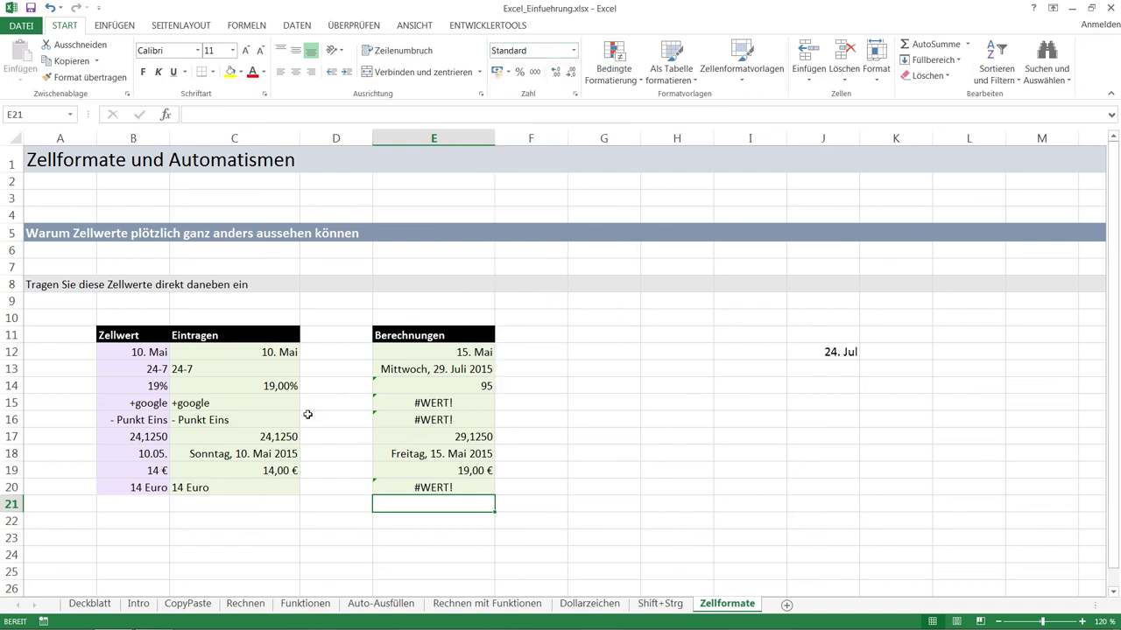